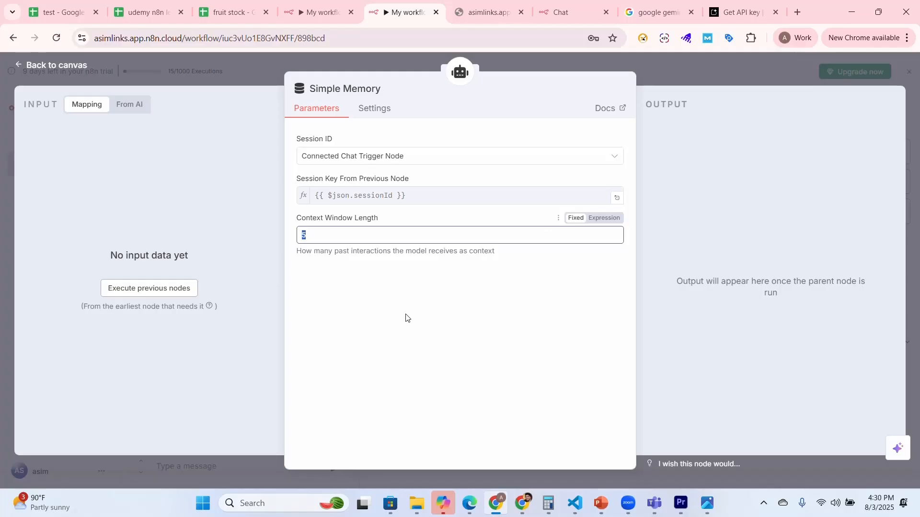
{"action": "left_click", "coordinate": [407, 309]}
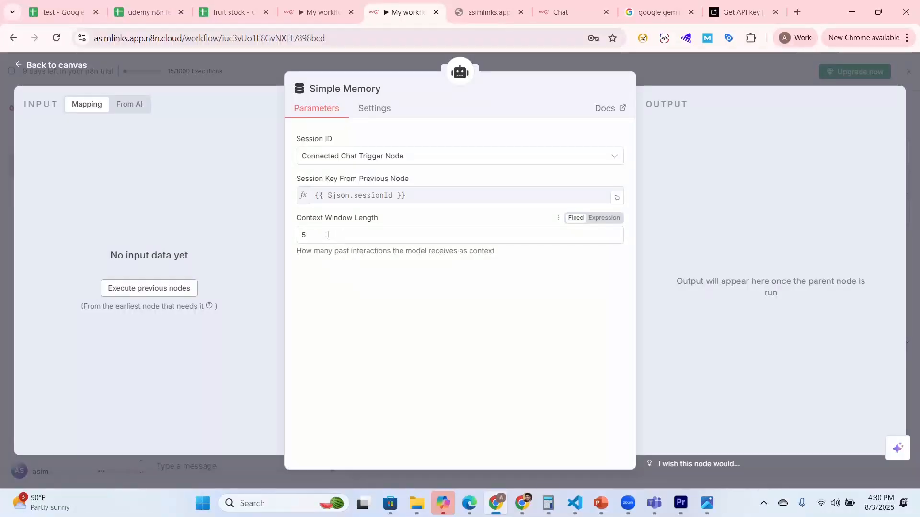
{"action": "left_click", "coordinate": [306, 239]}
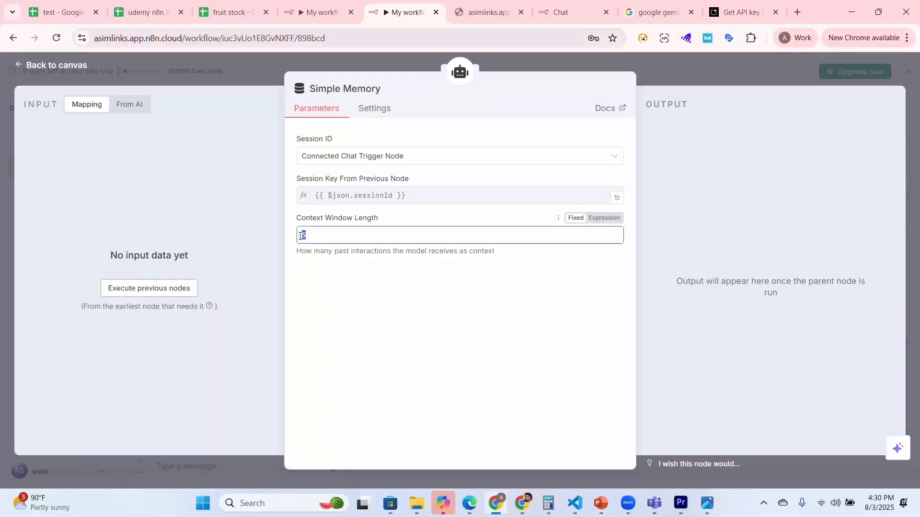
{"action": "left_click", "coordinate": [389, 288]}
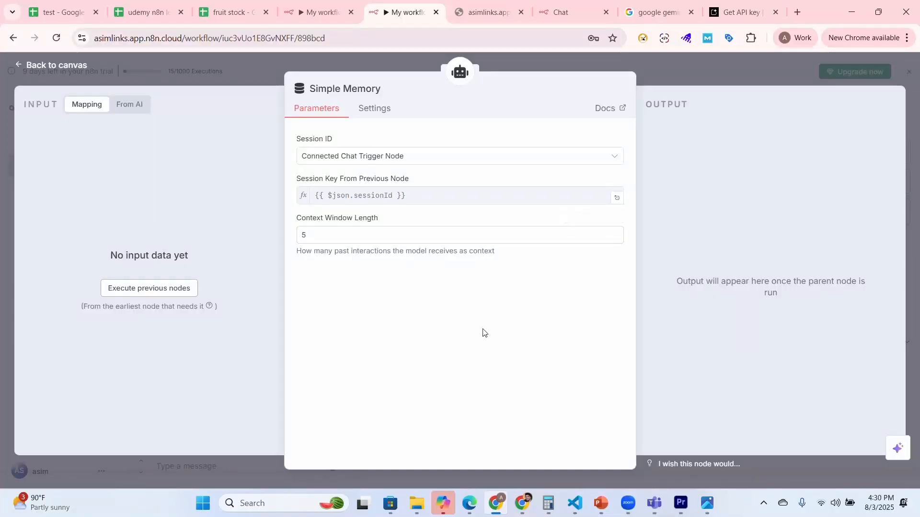
{"action": "left_click", "coordinate": [762, 507]}
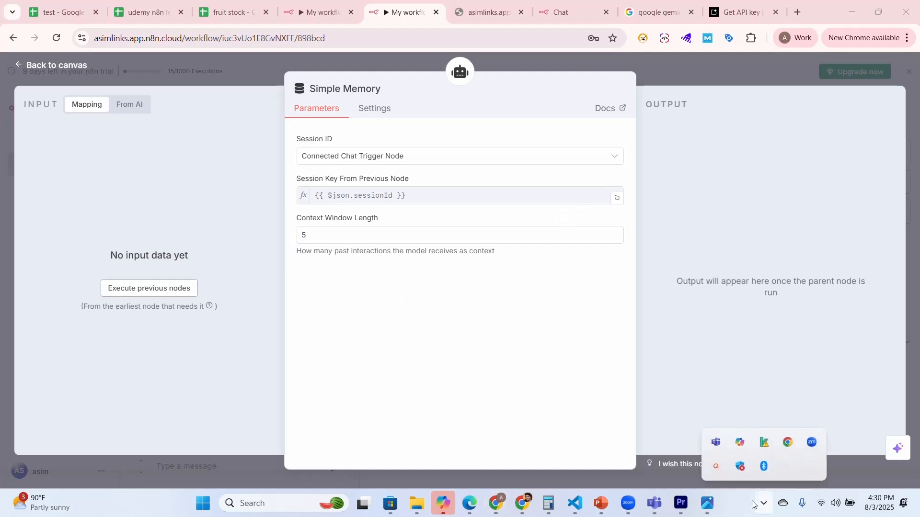
{"action": "left_click", "coordinate": [275, 280]}
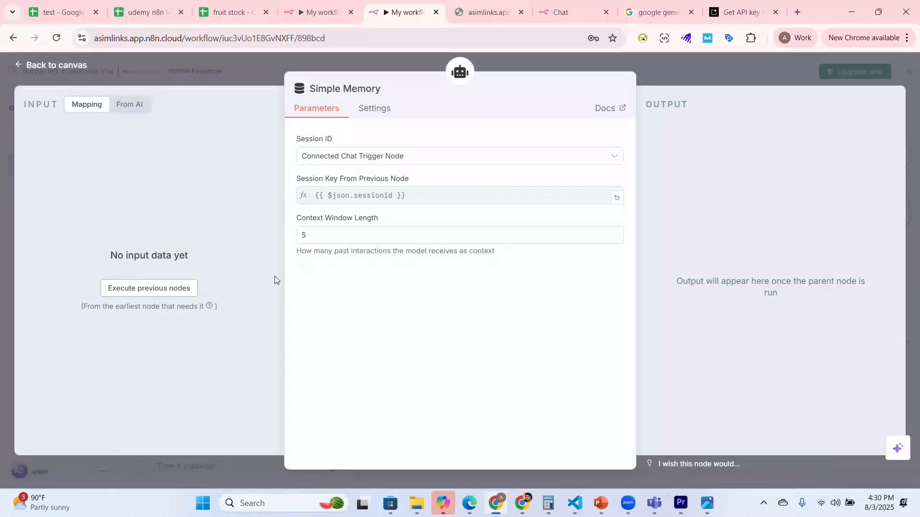
Step: Set the Simple Memory node's context window length to 5 and return to the canvas
{"action": "left_click", "coordinate": [300, 236]}
{"action": "type", "text": "10"}
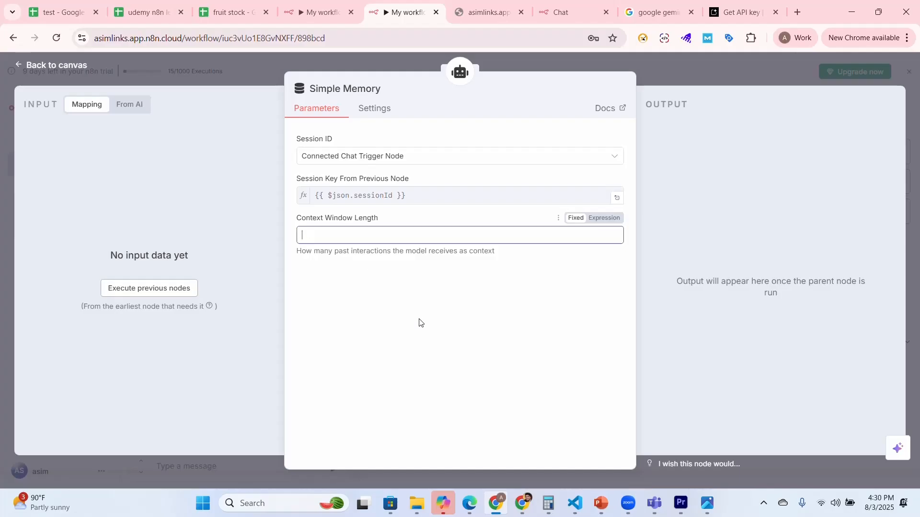
{"action": "type", "text": "5"}
{"action": "left_click", "coordinate": [21, 66]}
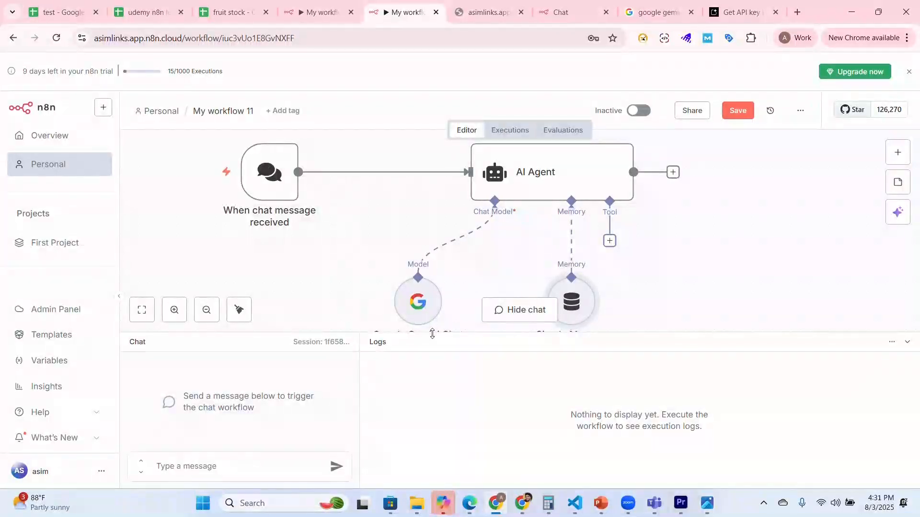
Step: Enlarge the canvas area and reposition the chat trigger, AI Agent, Gemini model and Simple Memory nodes up and to the left
{"action": "left_click_drag", "start_coordinate": [437, 360], "coordinate": [444, 391]}
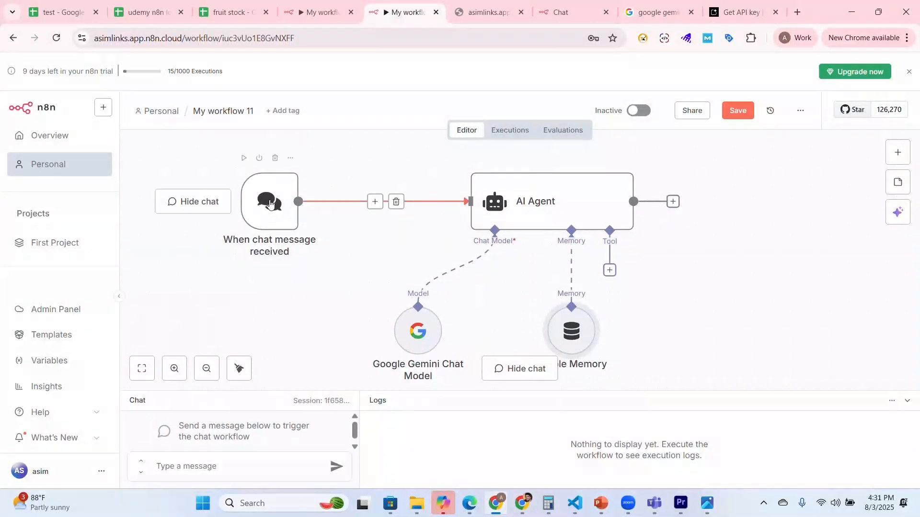
{"action": "left_click_drag", "start_coordinate": [266, 201], "coordinate": [246, 192]}
{"action": "left_click_drag", "start_coordinate": [574, 206], "coordinate": [565, 187]}
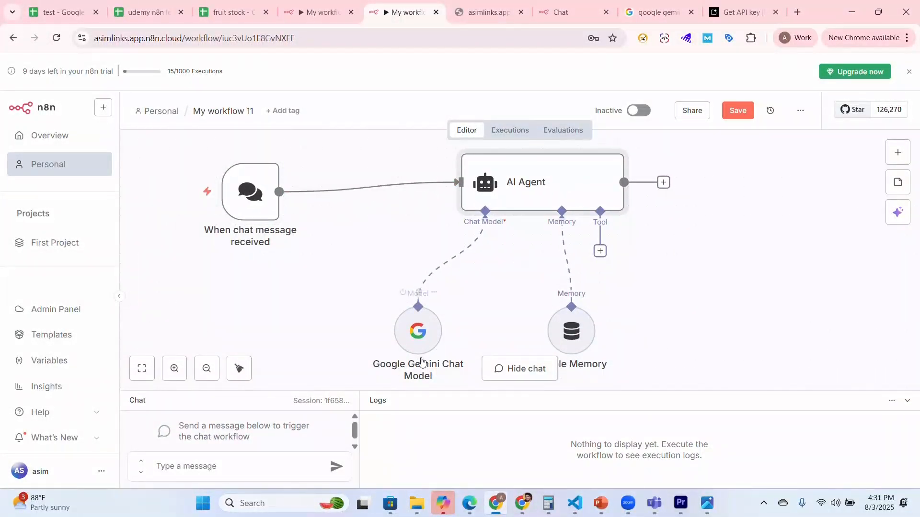
{"action": "left_click_drag", "start_coordinate": [406, 336], "coordinate": [358, 297]}
{"action": "left_click_drag", "start_coordinate": [568, 337], "coordinate": [521, 309]}
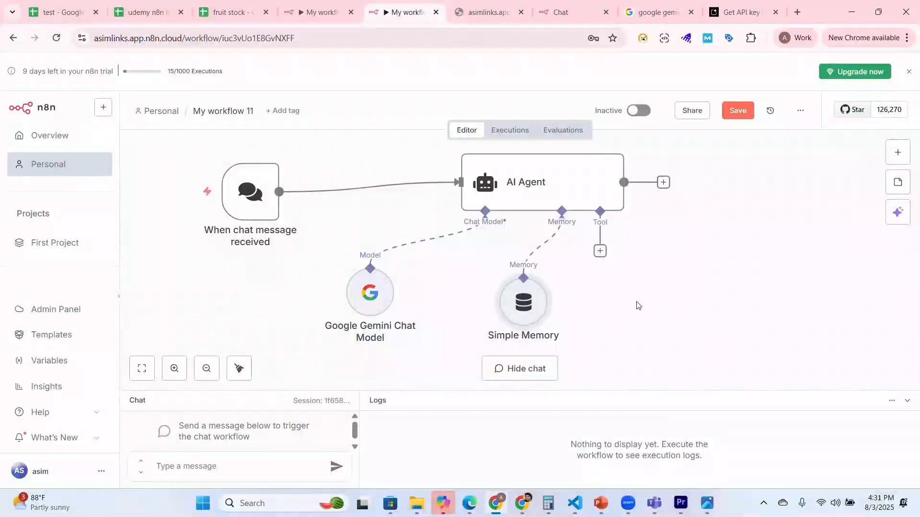
Step: Find the Google Sheets Tool among the Google nodes and attach it to the AI Agent as a tool
{"action": "left_click", "coordinate": [601, 258]}
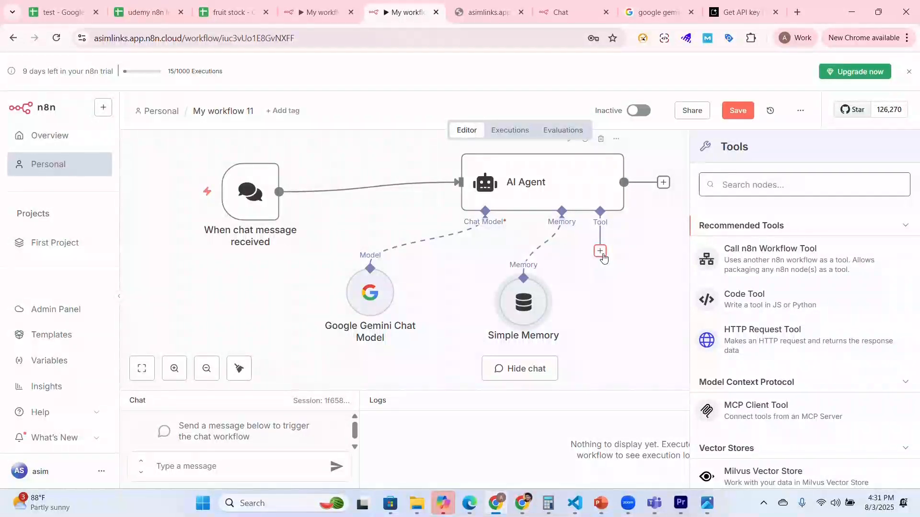
{"action": "type", "text": "google"}
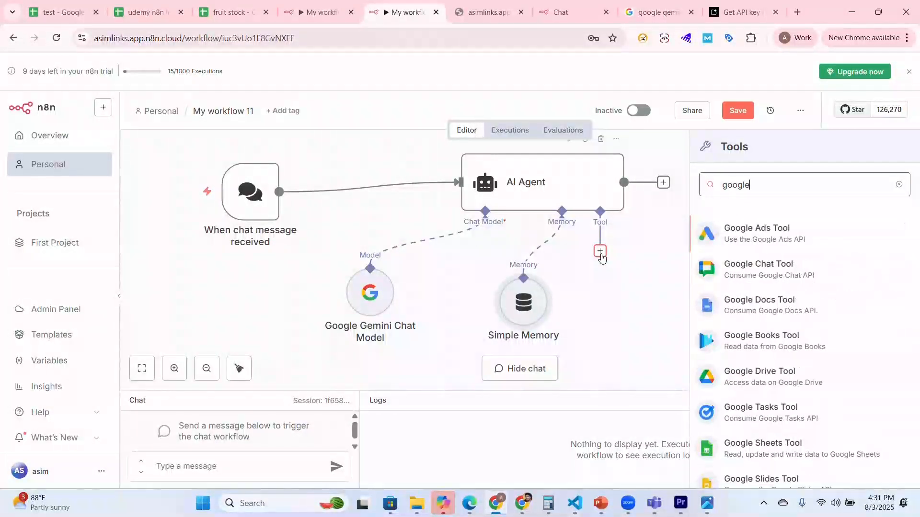
{"action": "left_click", "coordinate": [823, 456]}
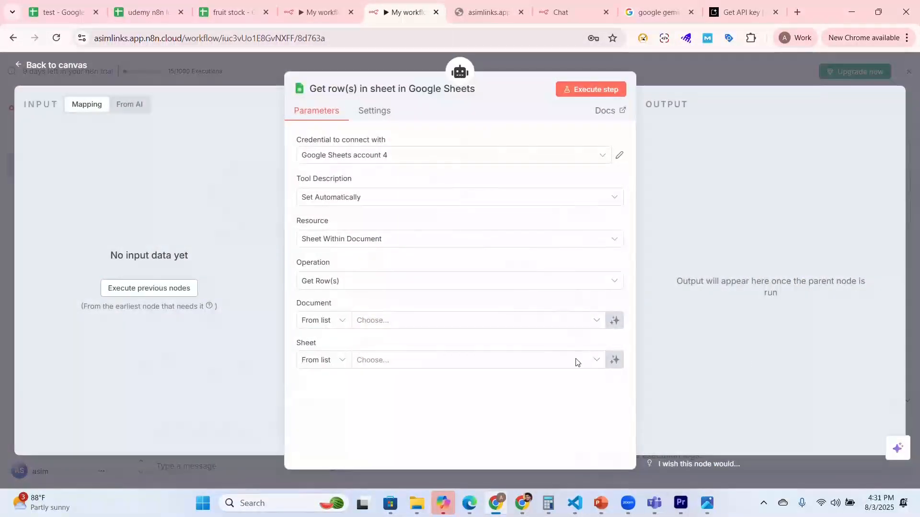
Step: Configure the tool with the "Google Sheets account" credential, automatic description, Sheet Within Document resource and Get Row(s) operation
{"action": "left_click", "coordinate": [433, 165]}
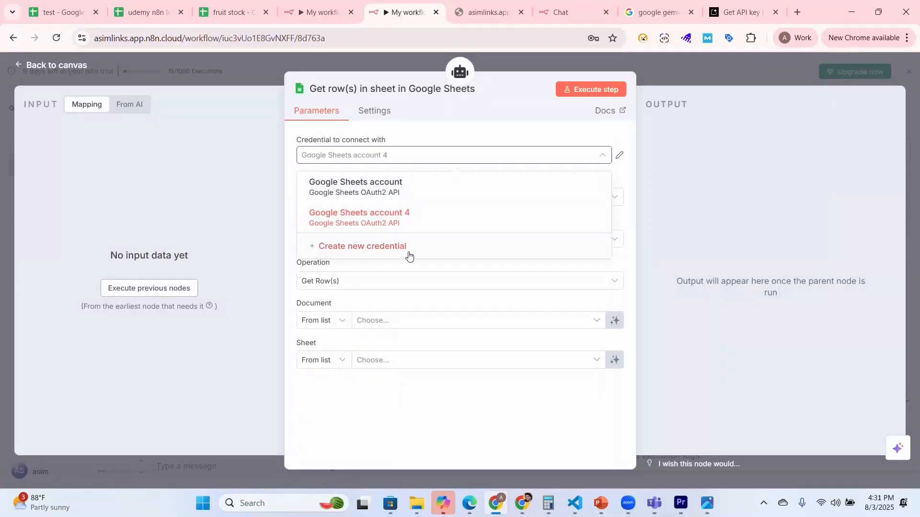
{"action": "left_click", "coordinate": [427, 196]}
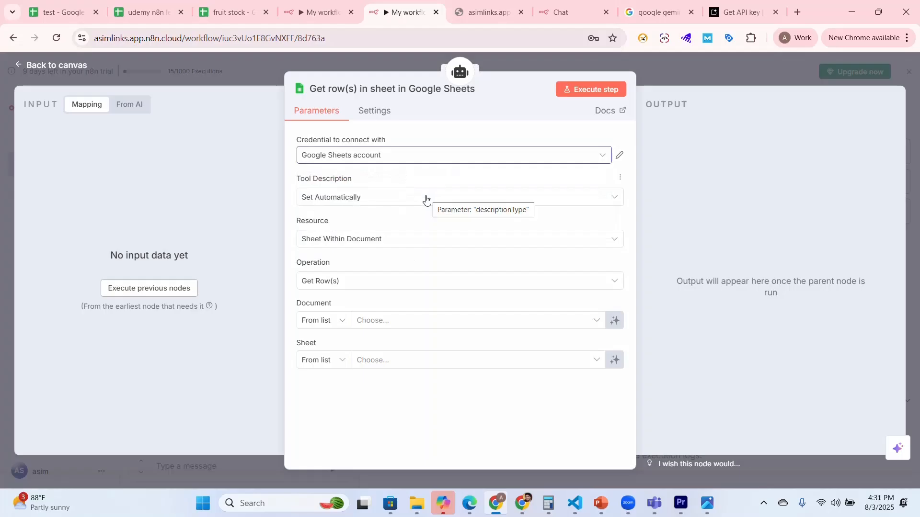
{"action": "left_click", "coordinate": [393, 200]}
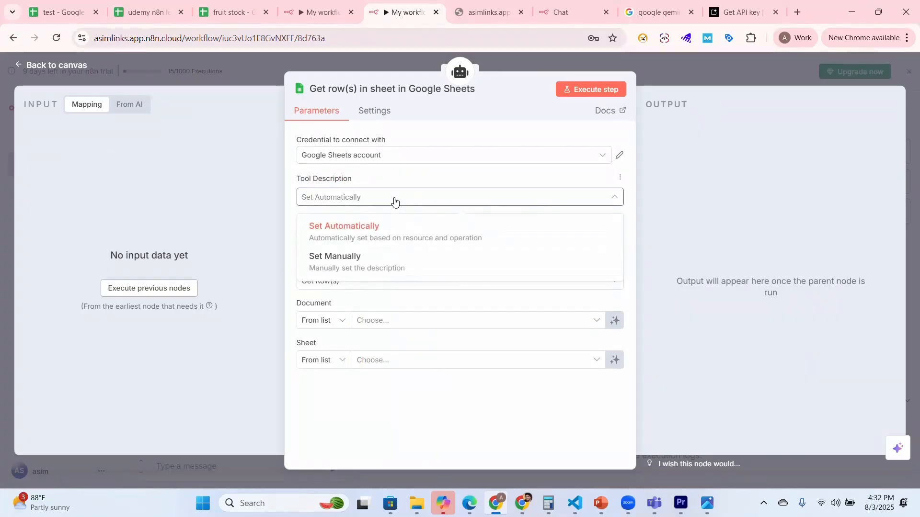
{"action": "left_click", "coordinate": [394, 200]}
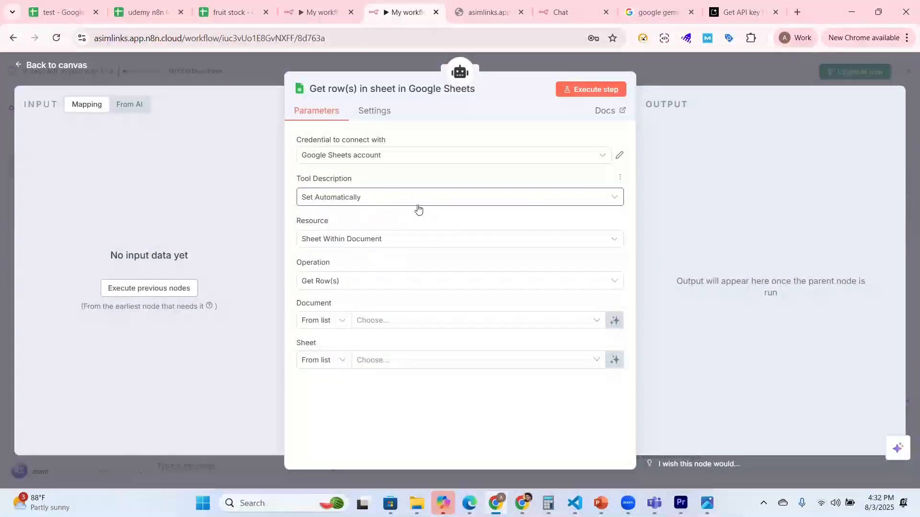
{"action": "left_click", "coordinate": [408, 242]}
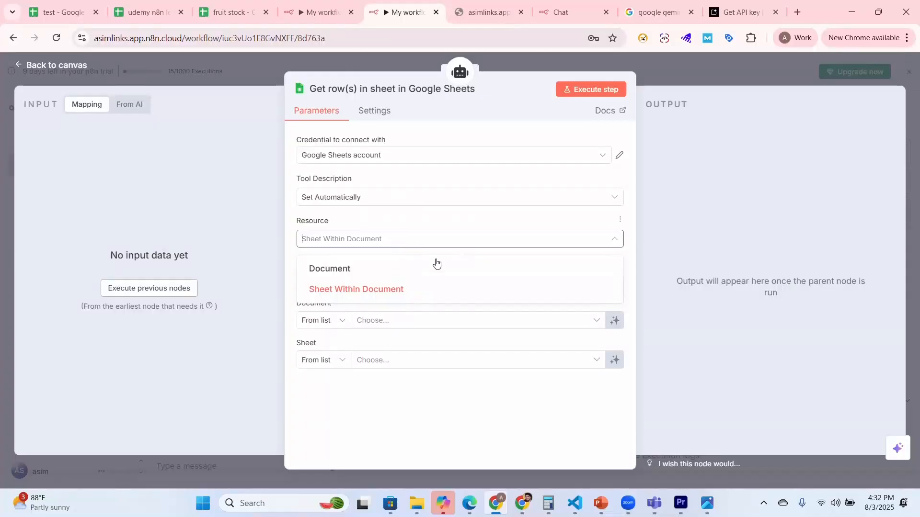
{"action": "left_click", "coordinate": [438, 297]}
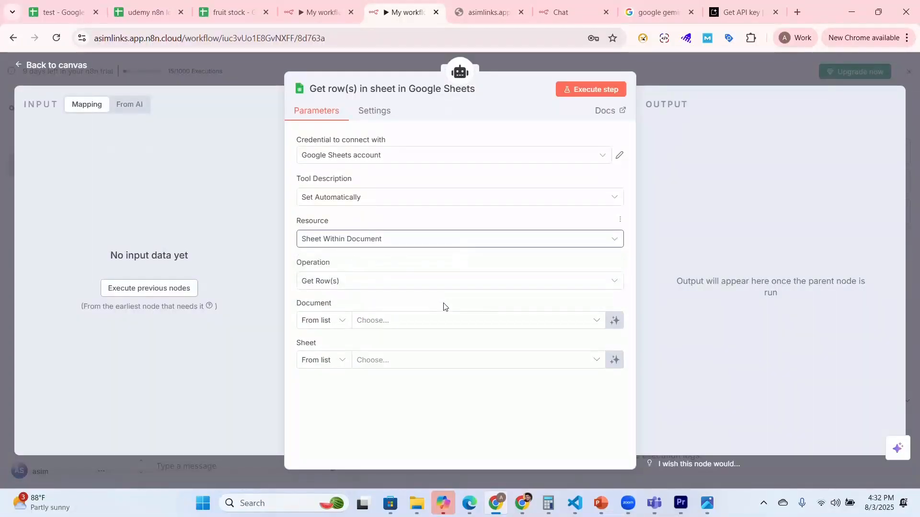
{"action": "left_click", "coordinate": [375, 283]}
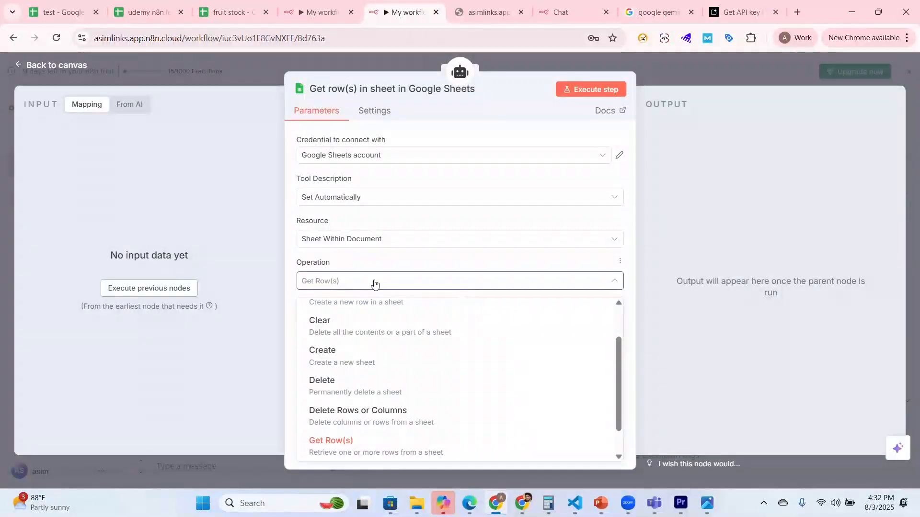
{"action": "left_click", "coordinate": [481, 450]}
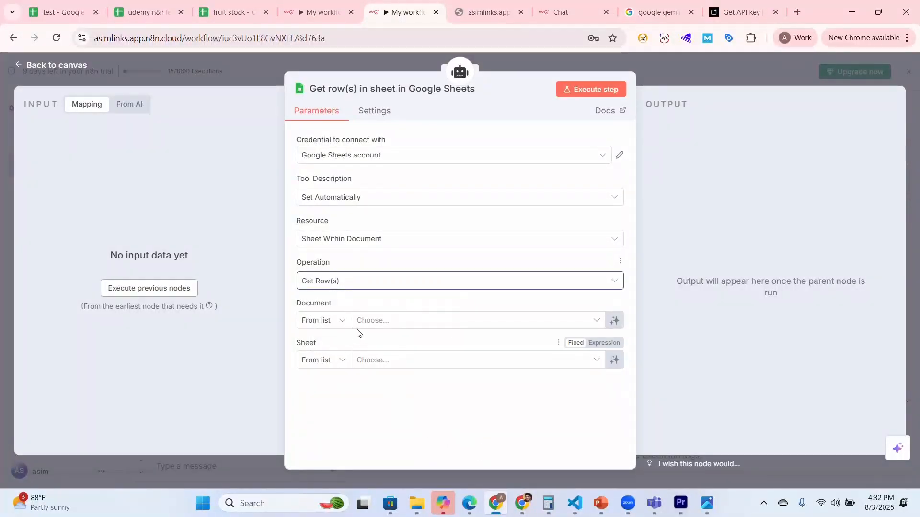
Step: Choose the "fruit stock" document and its Sheet1 as the source for the Get Row(s) tool
{"action": "left_click", "coordinate": [401, 323]}
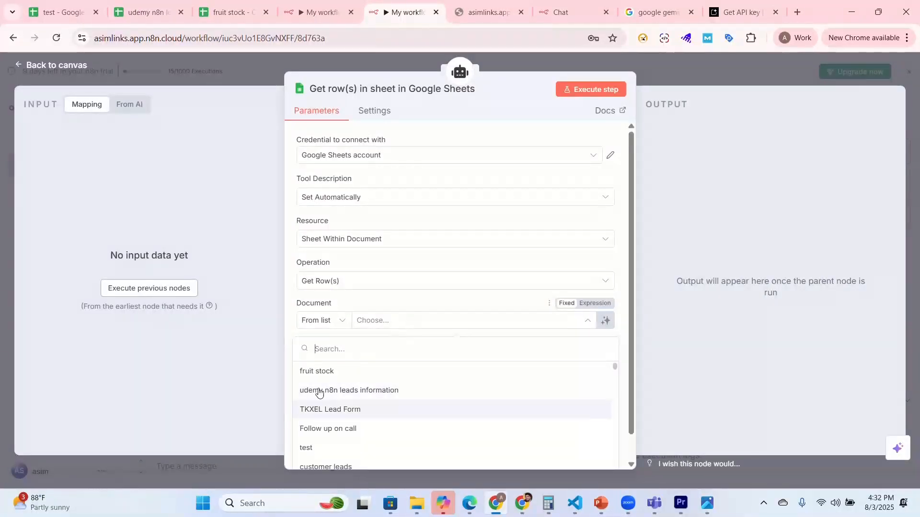
{"action": "left_click", "coordinate": [378, 376]}
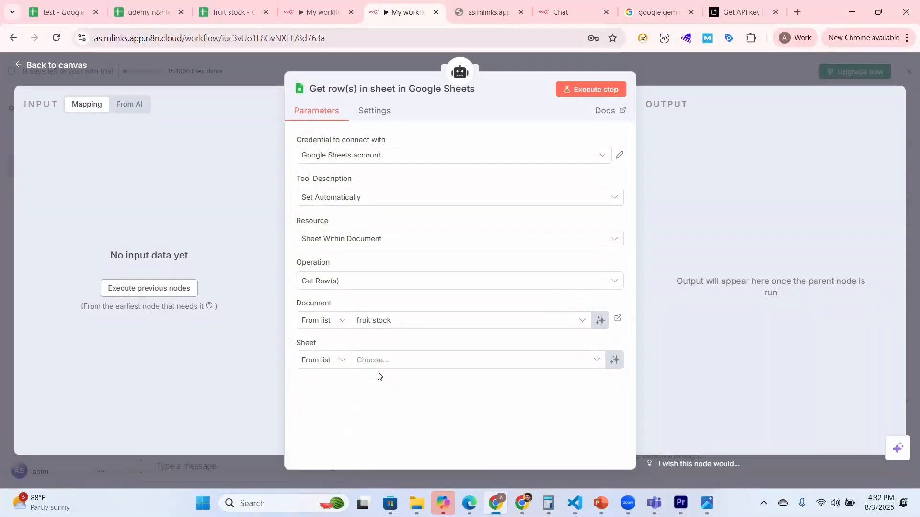
{"action": "left_click", "coordinate": [451, 367]}
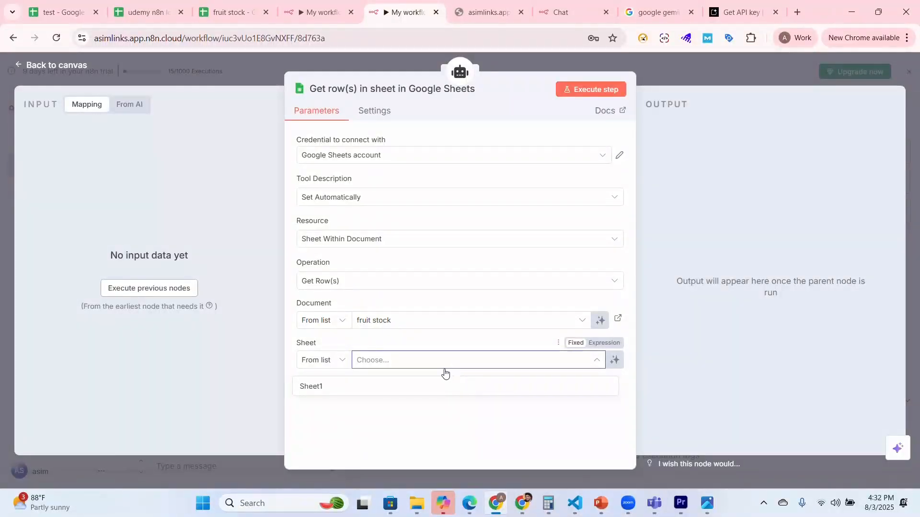
{"action": "left_click", "coordinate": [416, 388]}
Step: Review the item names and quantities in the fruit stock spreadsheet, and return to the n8n workflow canvas
{"action": "left_click_drag", "start_coordinate": [225, 13], "coordinate": [315, 9]}
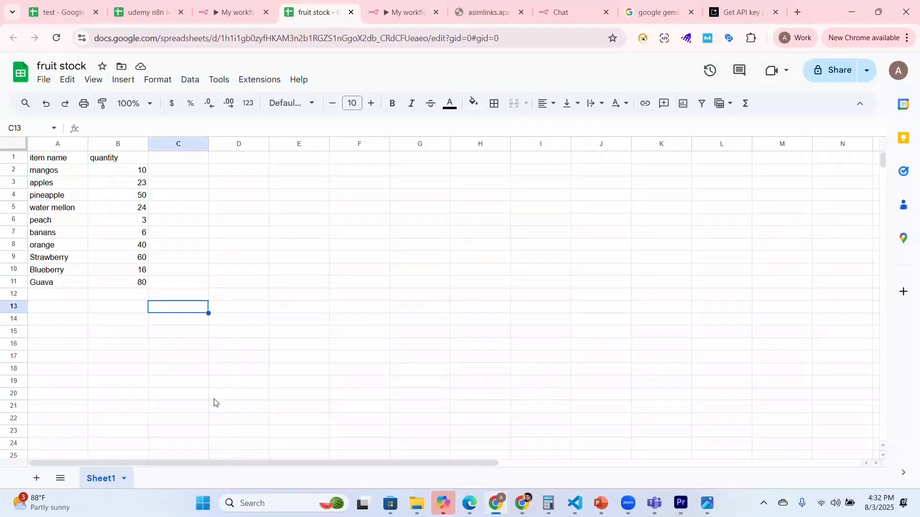
{"action": "left_click", "coordinate": [400, 13]}
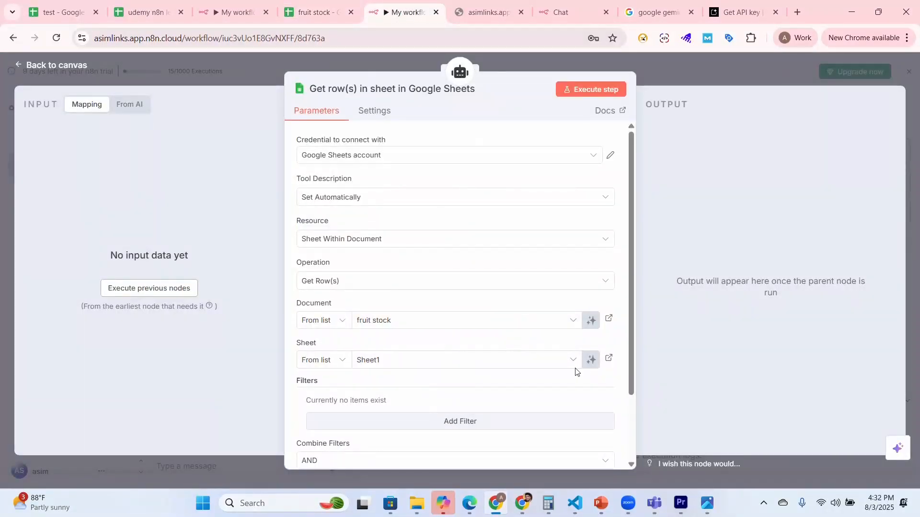
{"action": "left_click_drag", "start_coordinate": [632, 338], "coordinate": [646, 297]}
{"action": "left_click", "coordinate": [18, 68]}
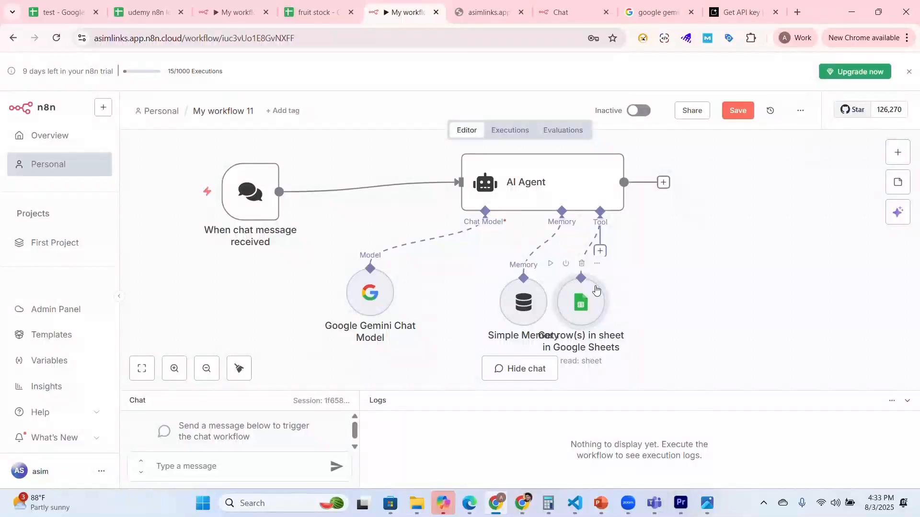
Step: Spread the Gemini model, Simple Memory and Google Sheets nodes apart in a row below the AI Agent
{"action": "left_click_drag", "start_coordinate": [596, 289], "coordinate": [701, 280]}
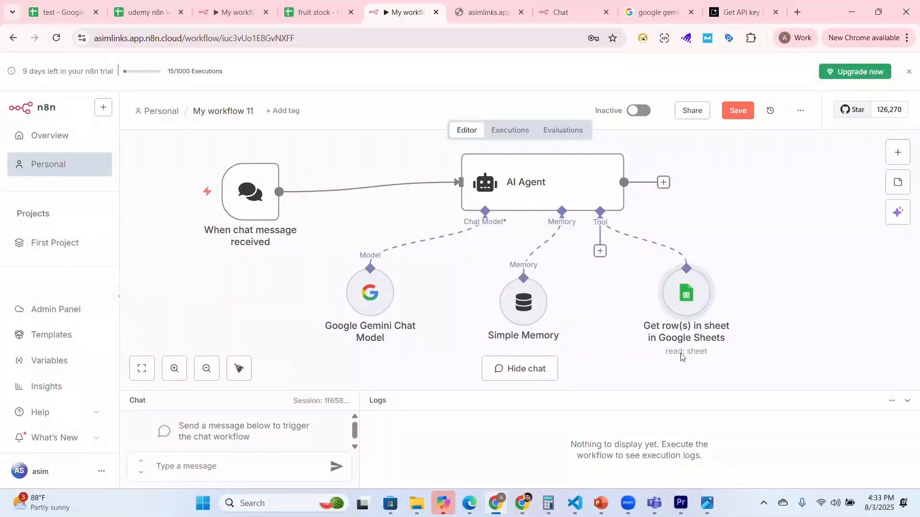
{"action": "left_click_drag", "start_coordinate": [369, 299], "coordinate": [341, 304]}
{"action": "left_click_drag", "start_coordinate": [524, 316], "coordinate": [539, 313]}
{"action": "left_click_drag", "start_coordinate": [697, 312], "coordinate": [732, 309]}
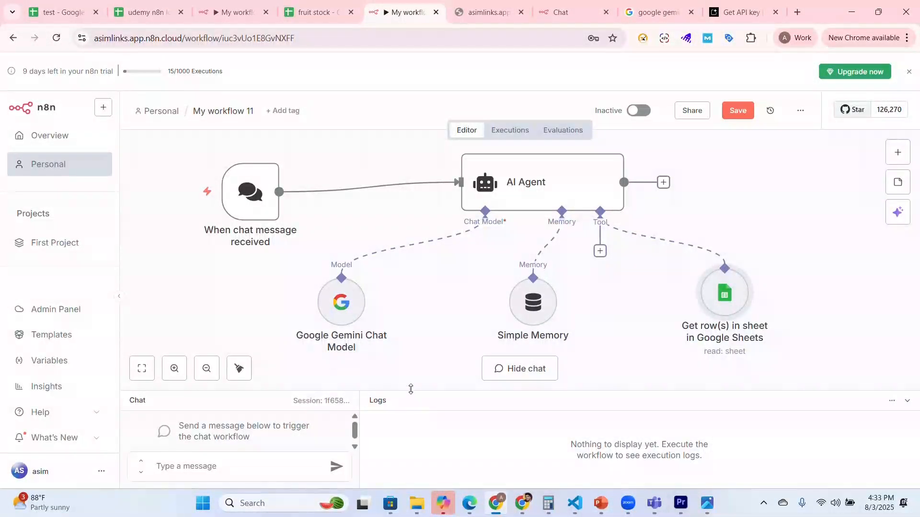
Step: Enlarge the chat area and send the agent the message "how many mangos we have in our stock"
{"action": "left_click_drag", "start_coordinate": [417, 390], "coordinate": [455, 342]}
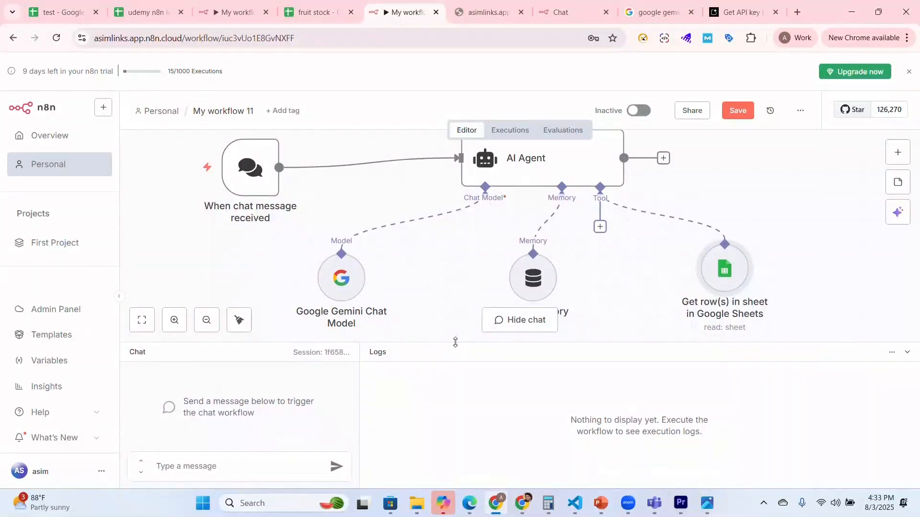
{"action": "left_click", "coordinate": [217, 472]}
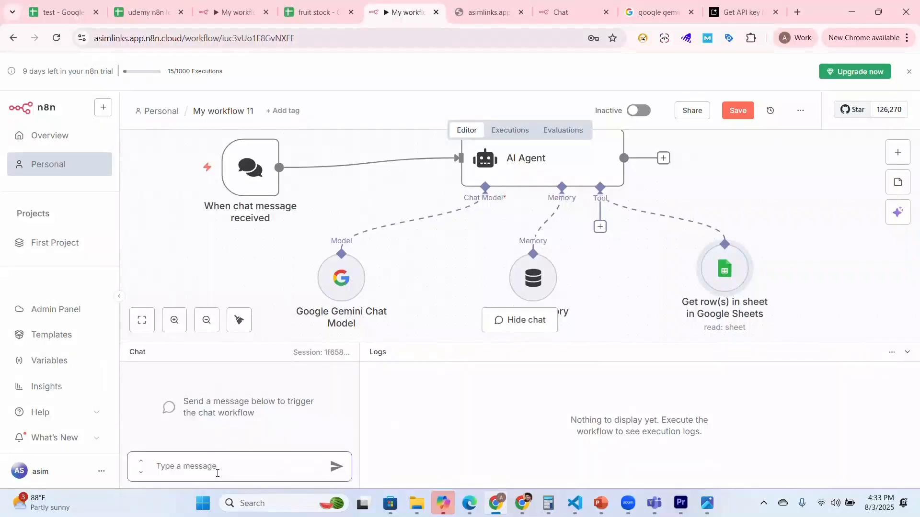
{"action": "type", "text": "how many mangos we "}
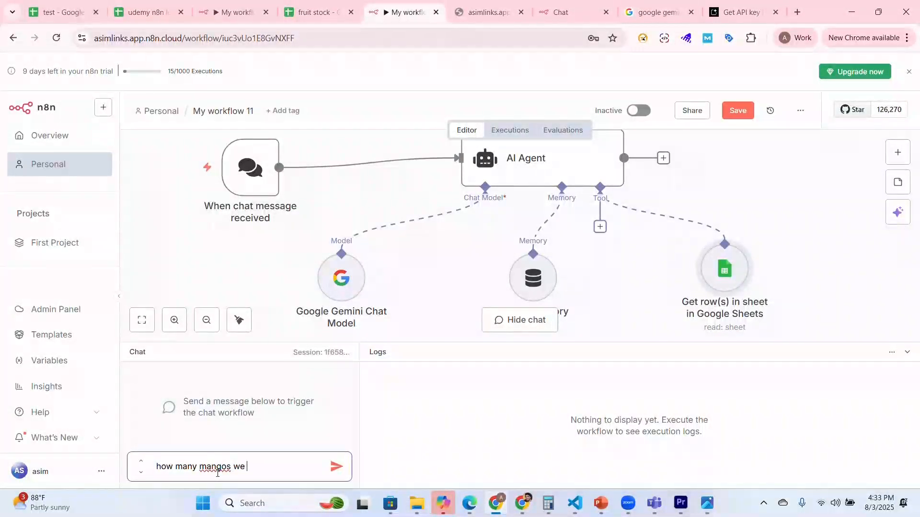
{"action": "type", "text": "have in our stock"}
{"action": "key", "text": "Return"}
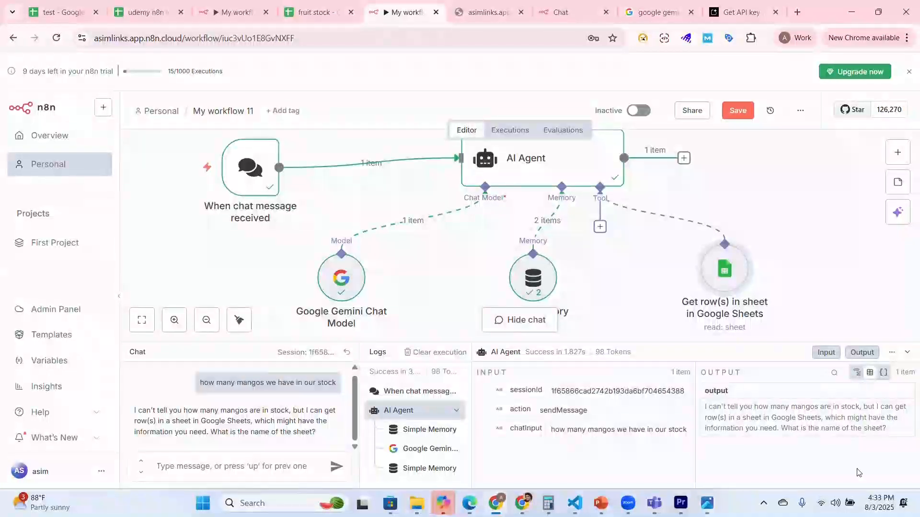
Step: Inspect the Google Gemini Chat Model node's parameters and its input and output, and return to the canvas
{"action": "double_click", "coordinate": [341, 278]}
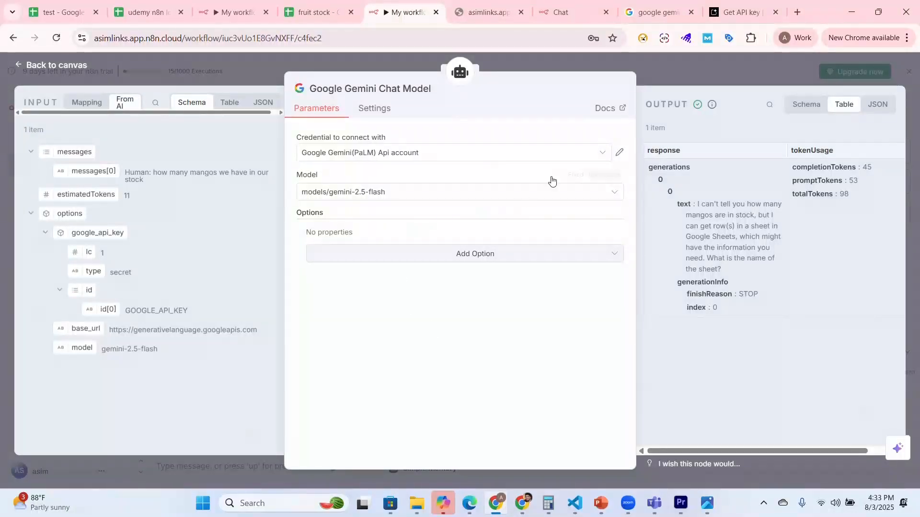
{"action": "left_click", "coordinate": [35, 67]}
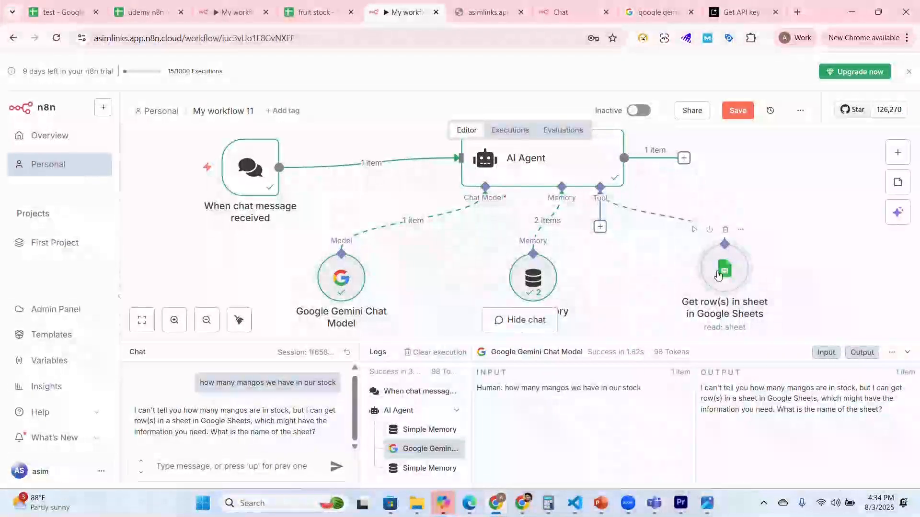
Step: Try the Set Manually tool description on the Google Sheets node, restore Set Automatically, and return to the canvas
{"action": "double_click", "coordinate": [722, 271]}
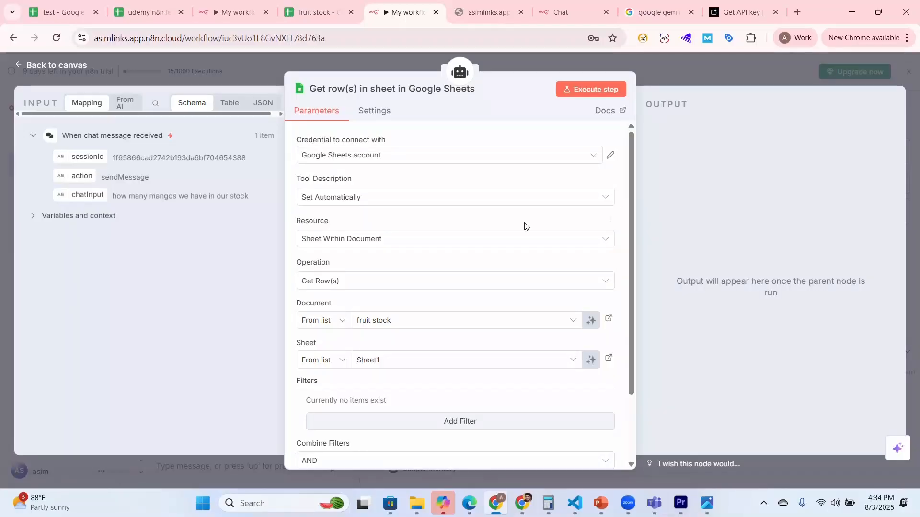
{"action": "left_click", "coordinate": [521, 199]}
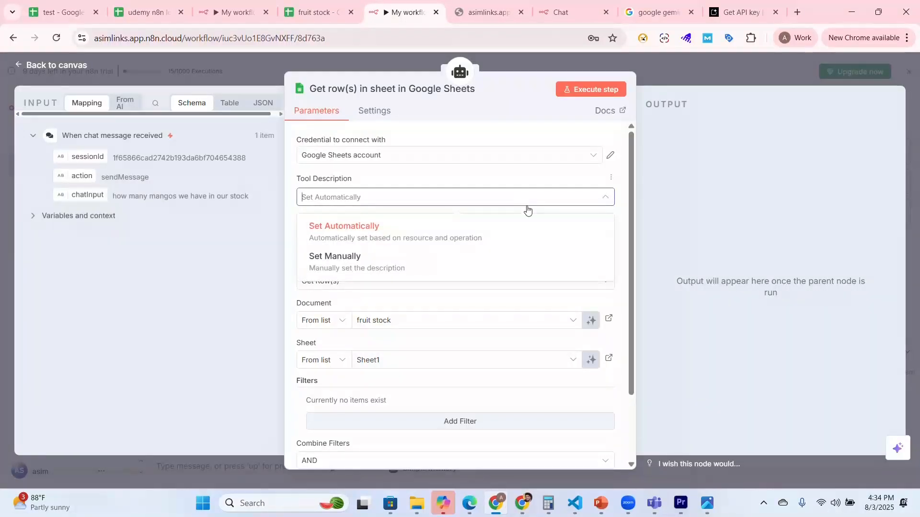
{"action": "left_click", "coordinate": [412, 260]}
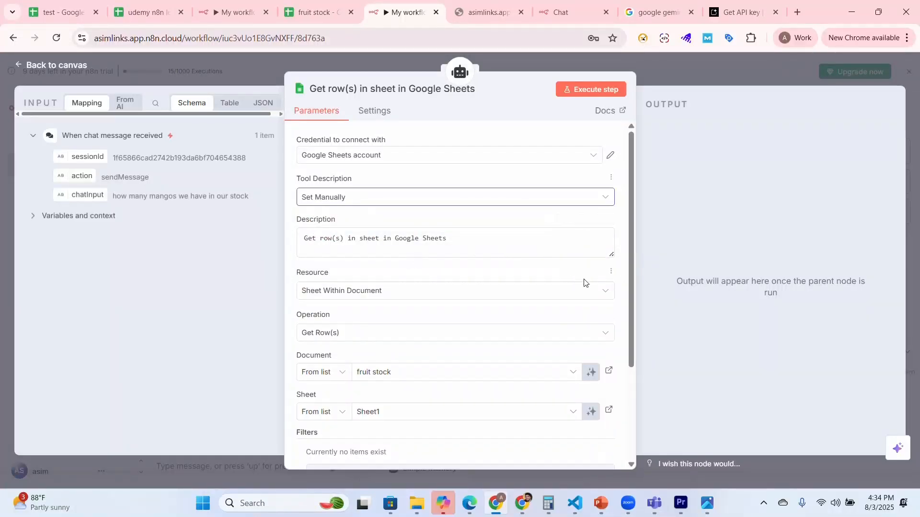
{"action": "left_click", "coordinate": [525, 196]}
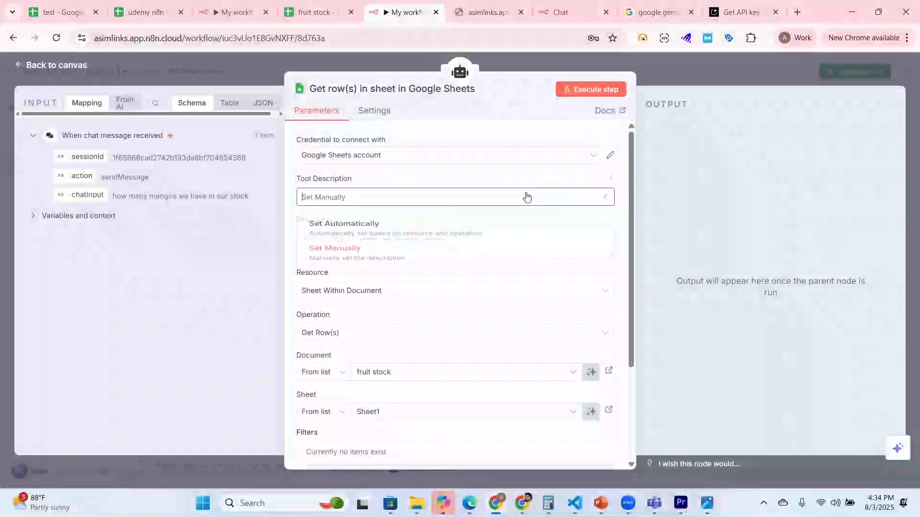
{"action": "left_click", "coordinate": [359, 230]}
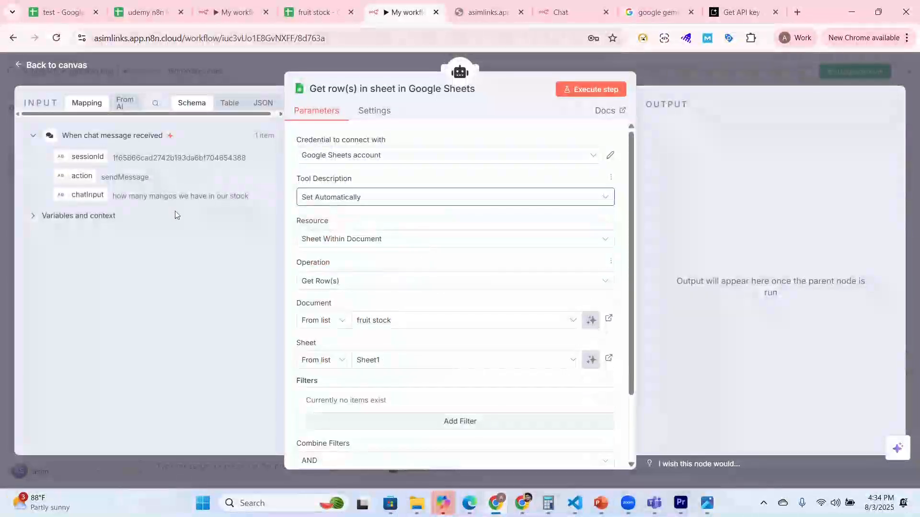
{"action": "left_click", "coordinate": [37, 70]}
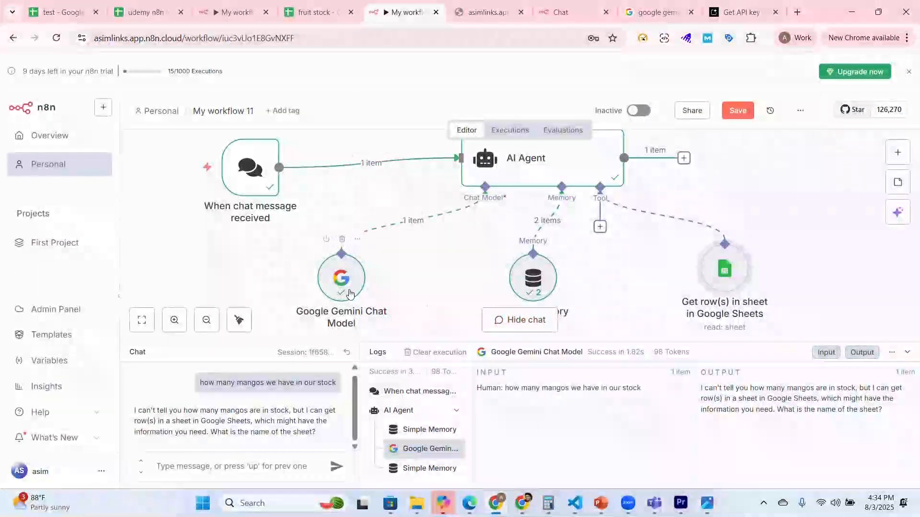
Step: Check the available credentials and model choices of the Google Gemini Chat Model node, and return to the canvas
{"action": "double_click", "coordinate": [341, 278]}
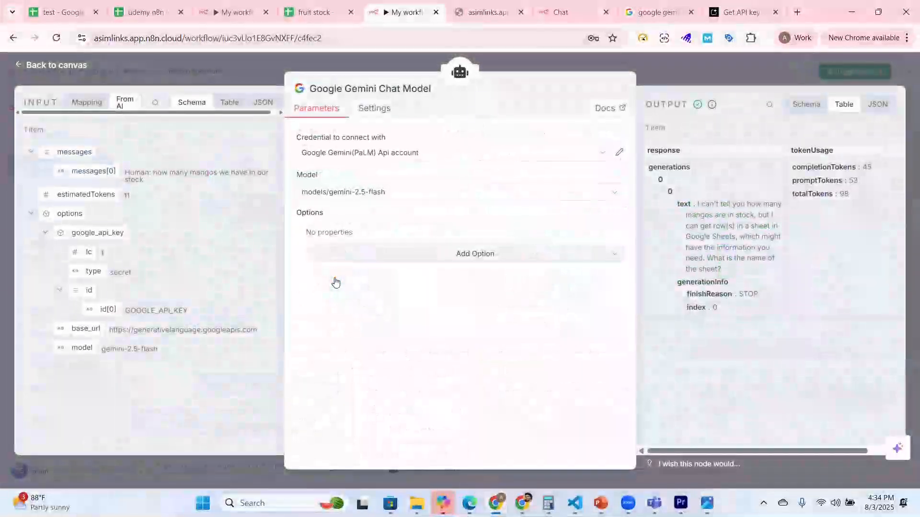
{"action": "left_click", "coordinate": [439, 153]}
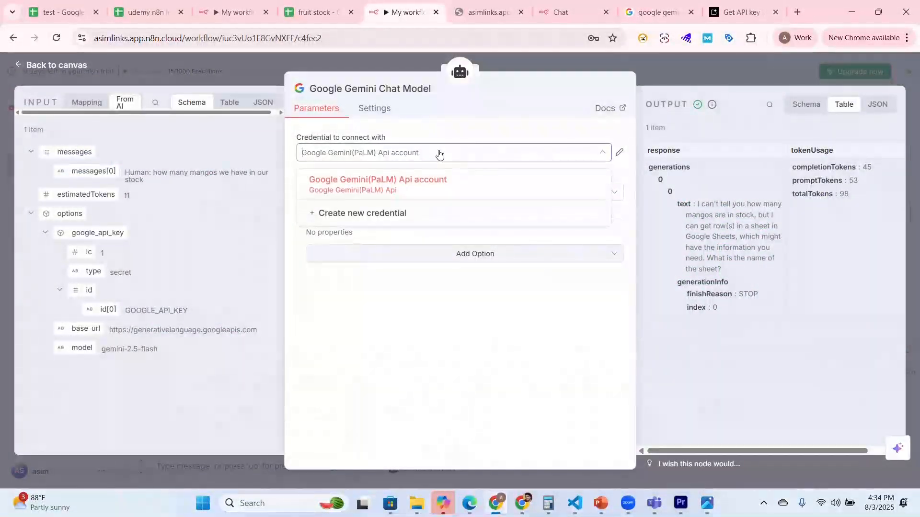
{"action": "left_click", "coordinate": [449, 196]}
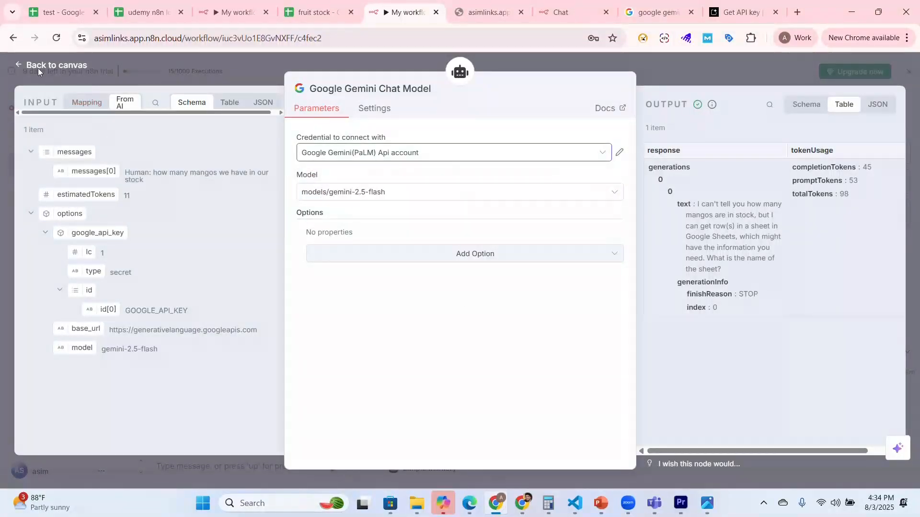
{"action": "left_click", "coordinate": [423, 192]}
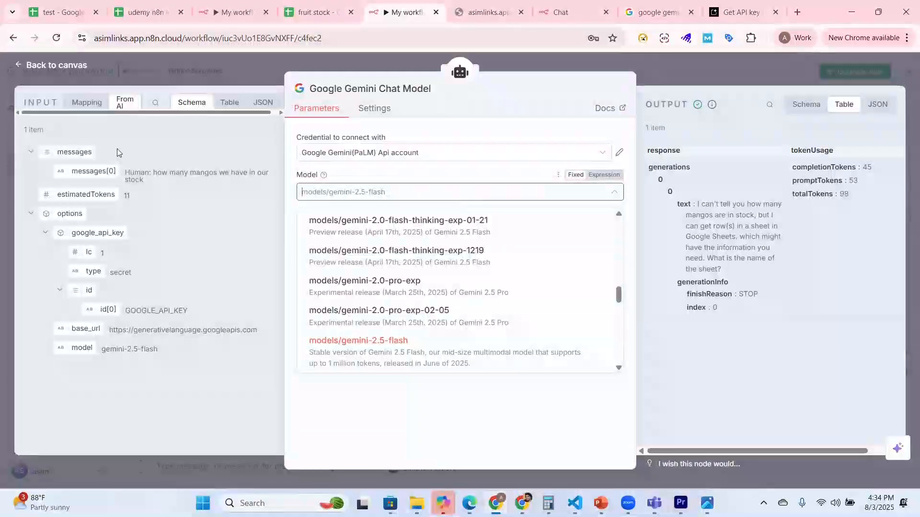
{"action": "left_click", "coordinate": [18, 67]}
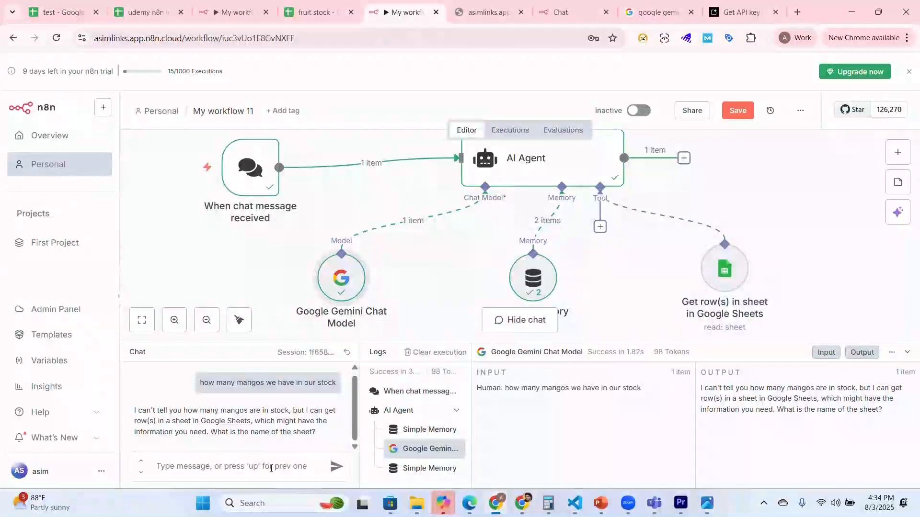
Step: Send the agent the chat message "show me all the items exist in our stock"
{"action": "left_click", "coordinate": [230, 466]}
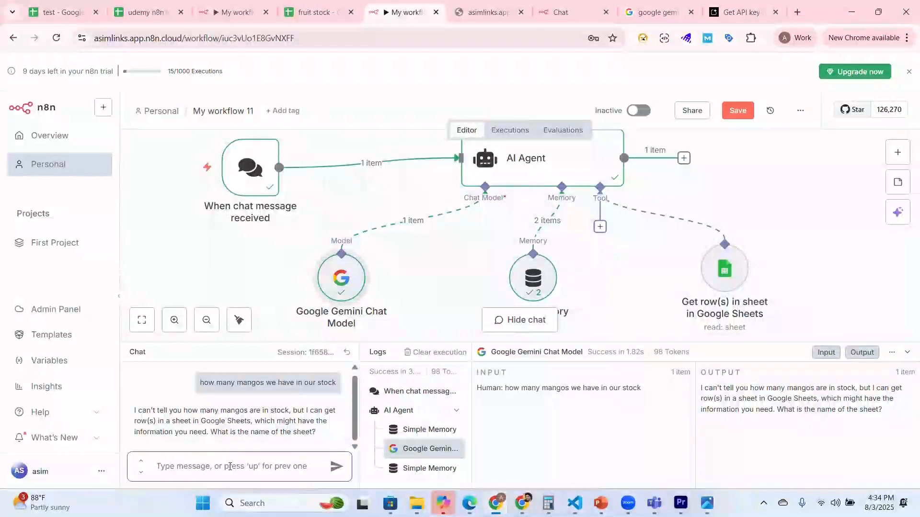
{"action": "type", "text": "show me all the "}
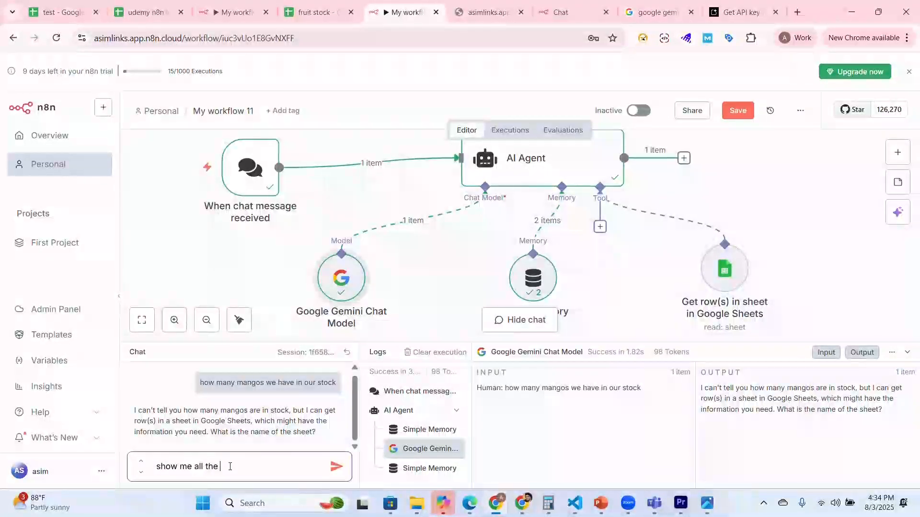
{"action": "type", "text": "items "}
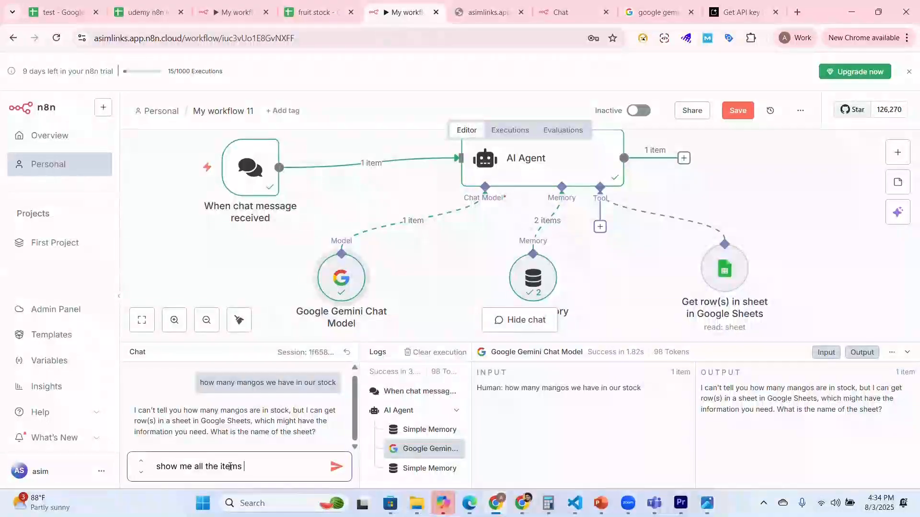
{"action": "type", "text": "exist in our s"}
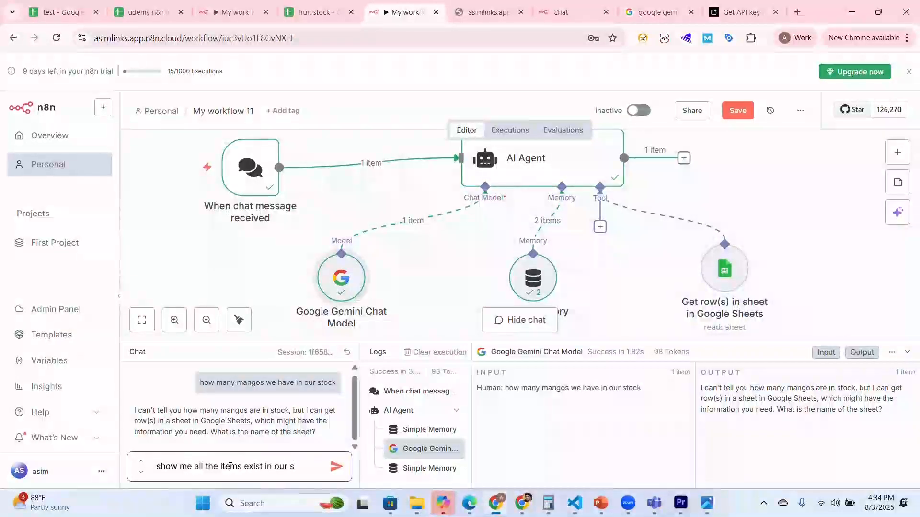
{"action": "type", "text": "tock"}
{"action": "key", "text": "Return"}
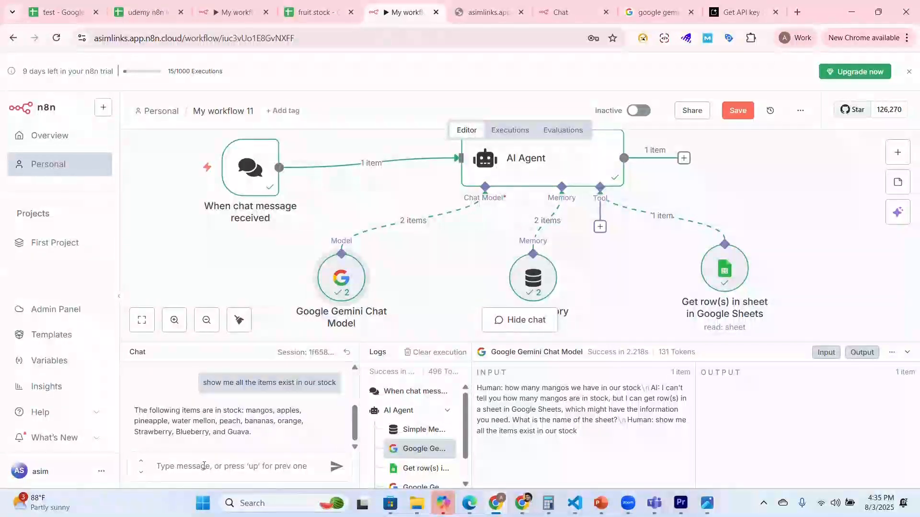
Step: Send the message "could you please share with me each item names also present their exact quanitity. and display me in table format"
{"action": "left_click", "coordinate": [241, 475]}
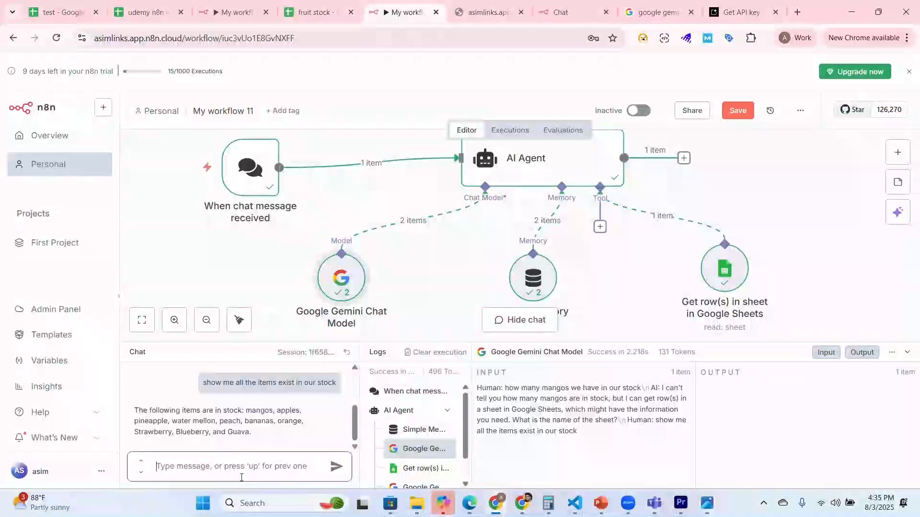
{"action": "type", "text": "cou"}
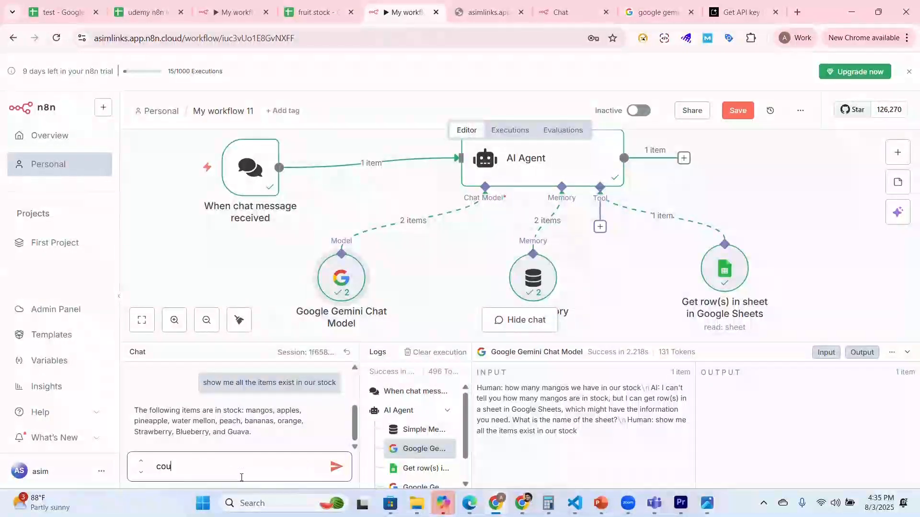
{"action": "type", "text": "ld you please "}
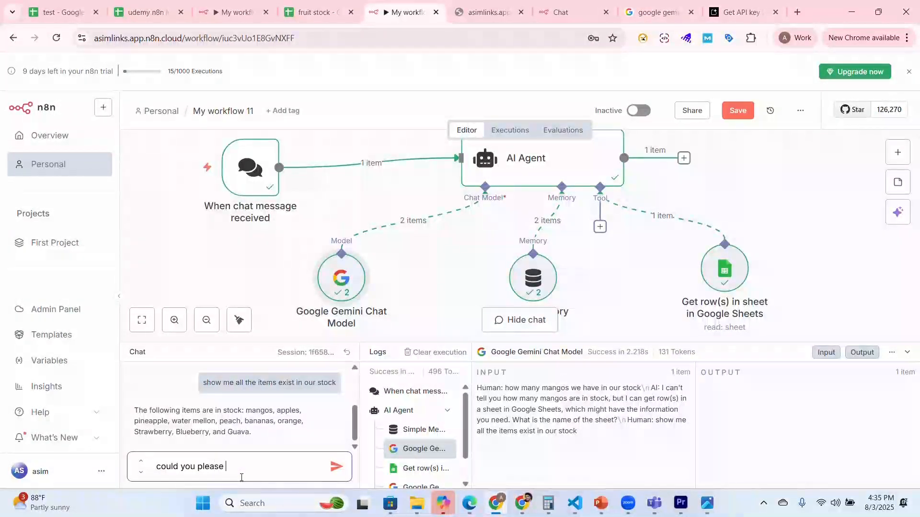
{"action": "type", "text": "share with me each ite"}
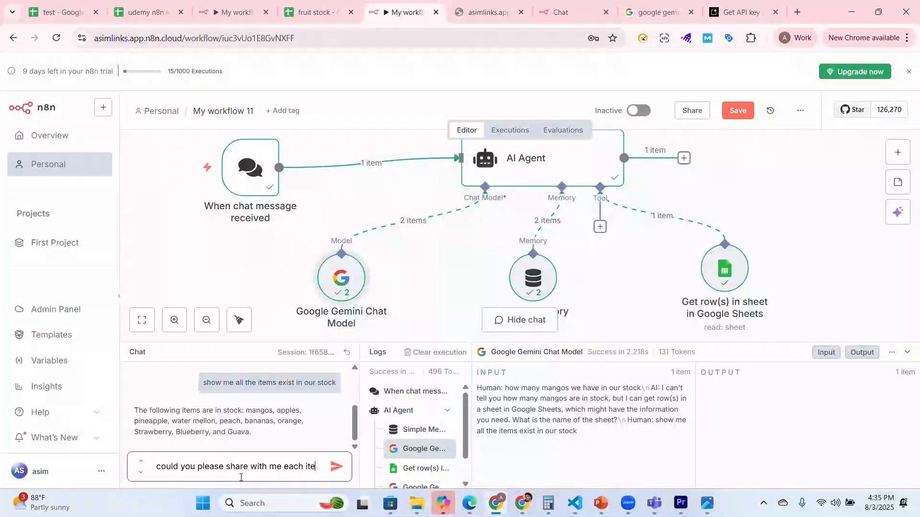
{"action": "type", "text": "m name"}
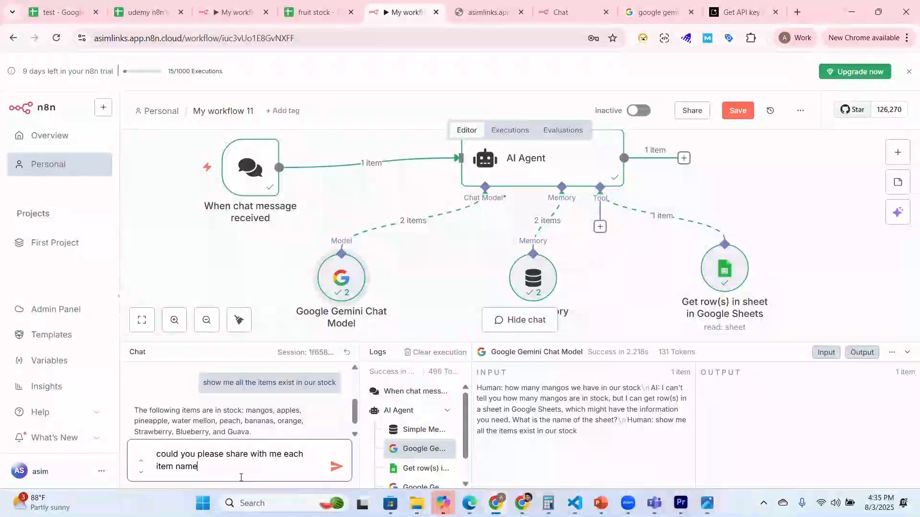
{"action": "type", "text": "s"}
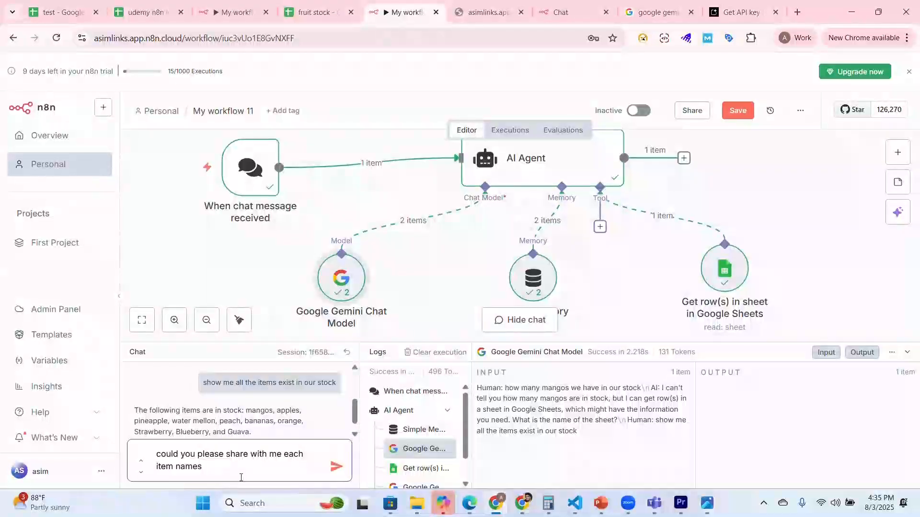
{"action": "type", "text": " also "}
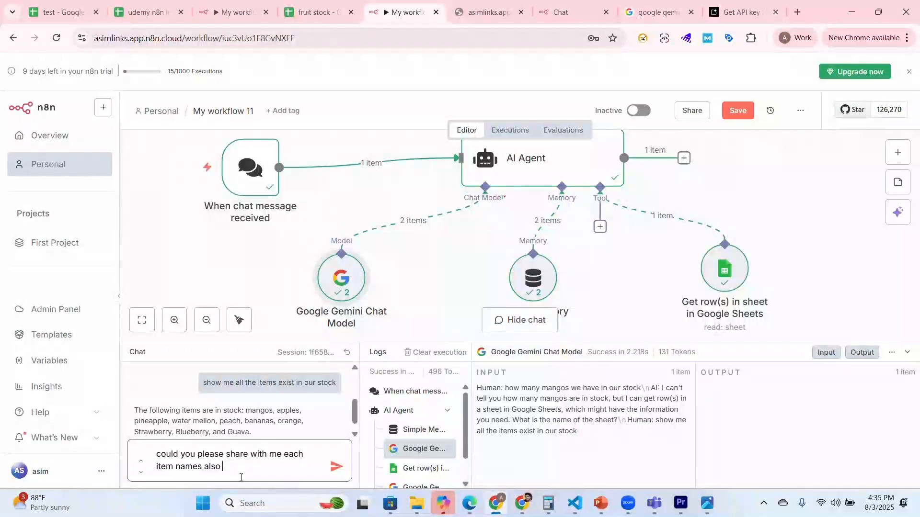
{"action": "type", "text": "present their exac"}
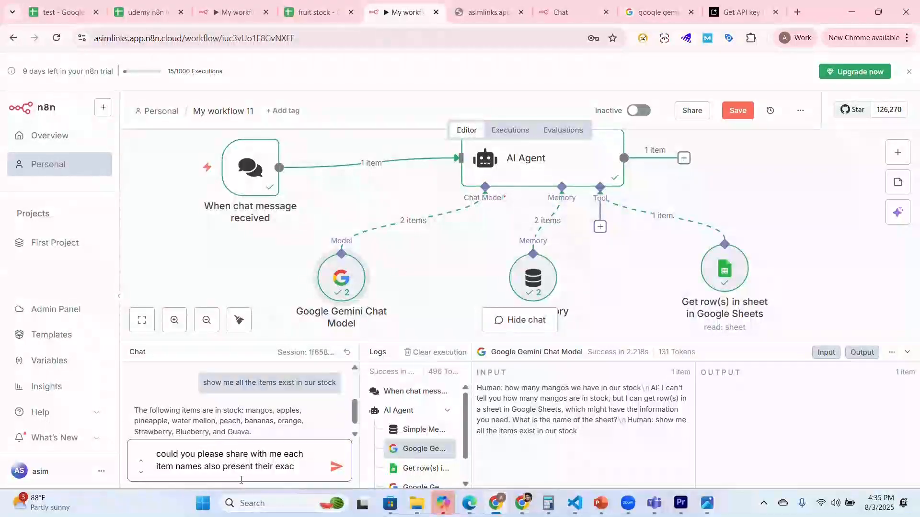
{"action": "type", "text": "t quani"}
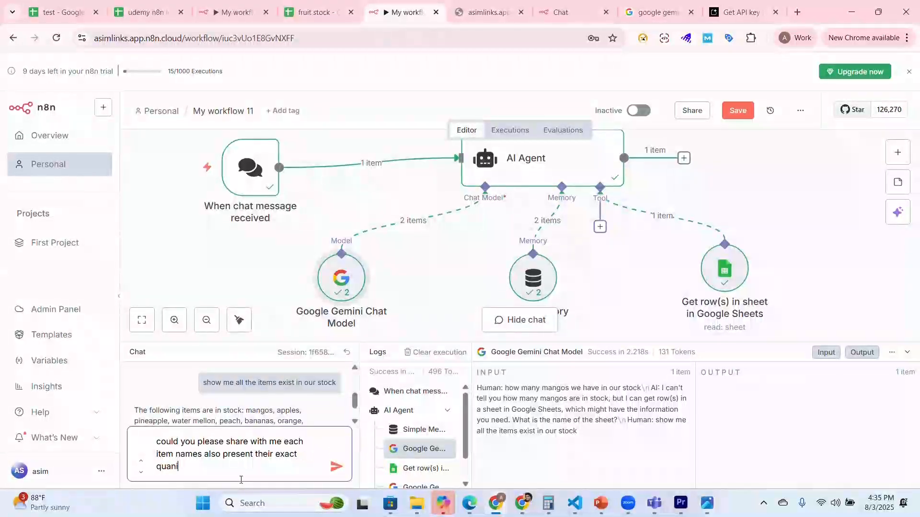
{"action": "type", "text": "tity."}
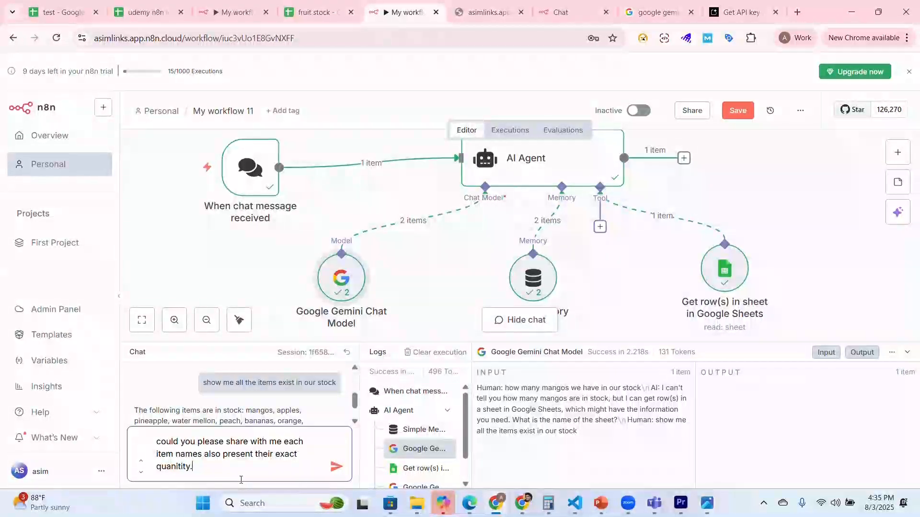
{"action": "type", "text": " and display"}
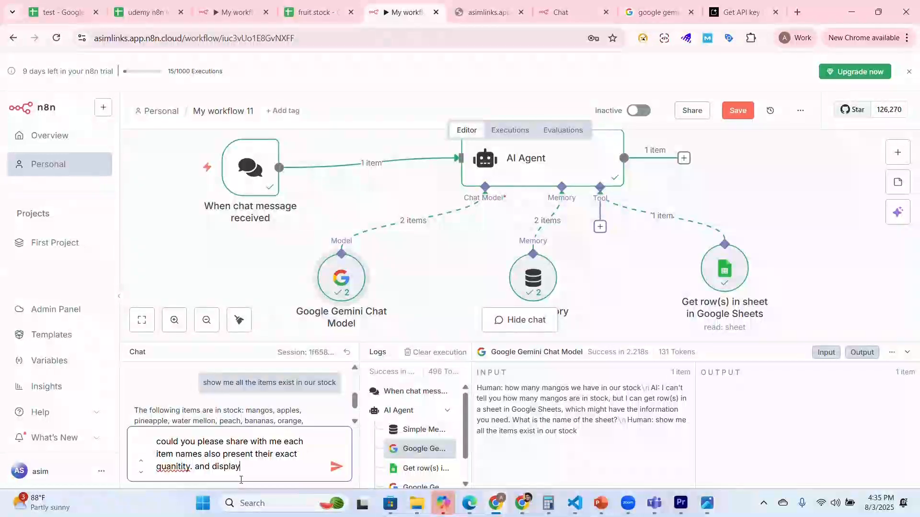
{"action": "type", "text": " me in table fo"}
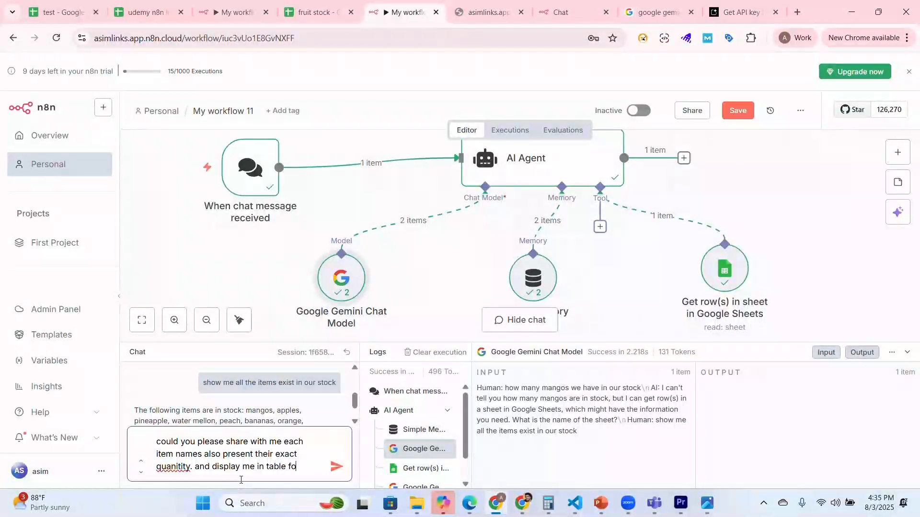
{"action": "type", "text": "rmat"}
{"action": "key", "text": "Return"}
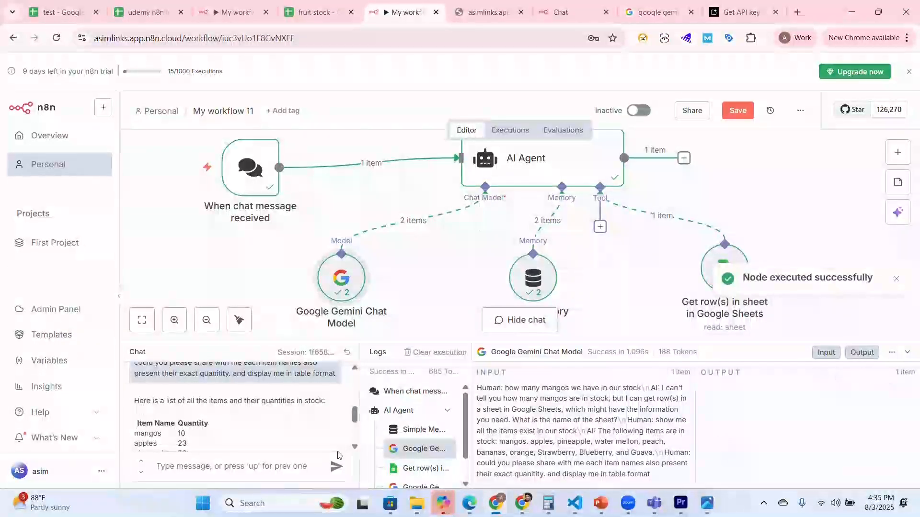
Step: Review the full table of item names and quantities in the agent's latest chat reply
{"action": "left_click_drag", "start_coordinate": [356, 413], "coordinate": [355, 421]}
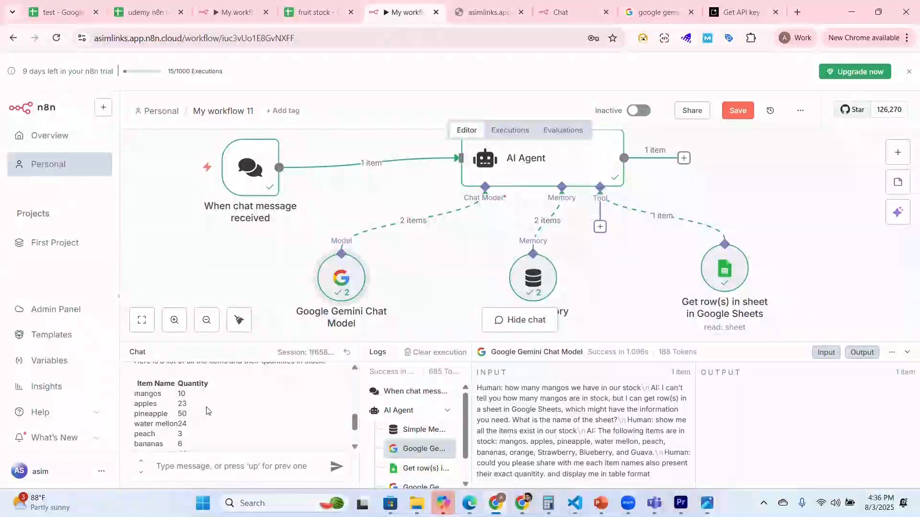
{"action": "left_click_drag", "start_coordinate": [348, 345], "coordinate": [348, 348]}
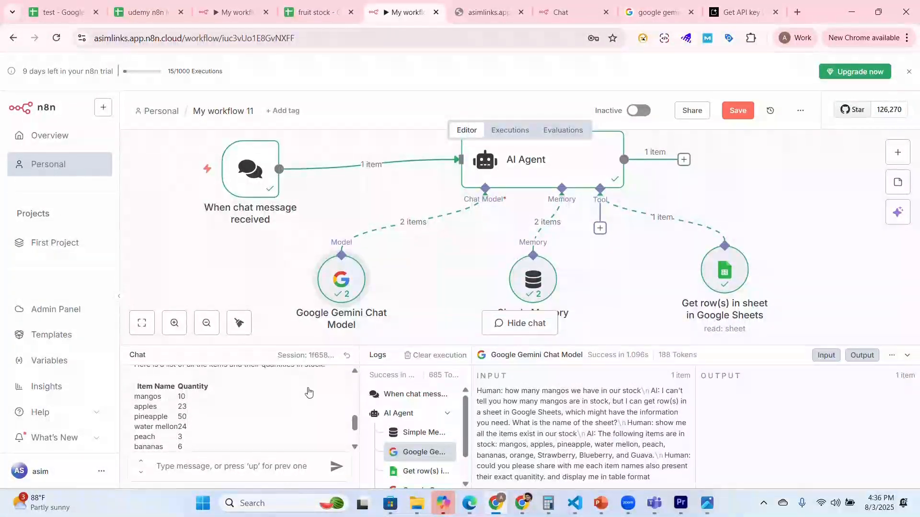
{"action": "scroll", "coordinate": [269, 409], "scroll_direction": "down", "scroll_amount": 1}
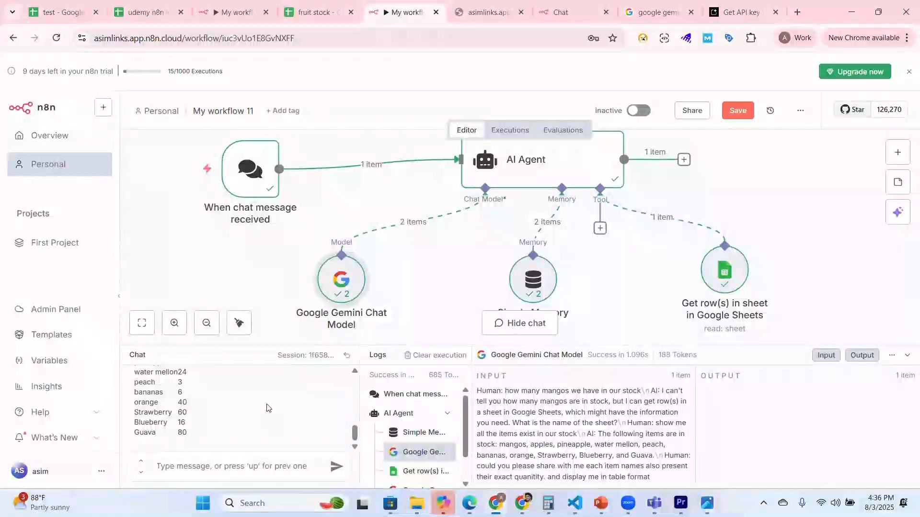
{"action": "scroll", "coordinate": [269, 408], "scroll_direction": "up", "scroll_amount": 1}
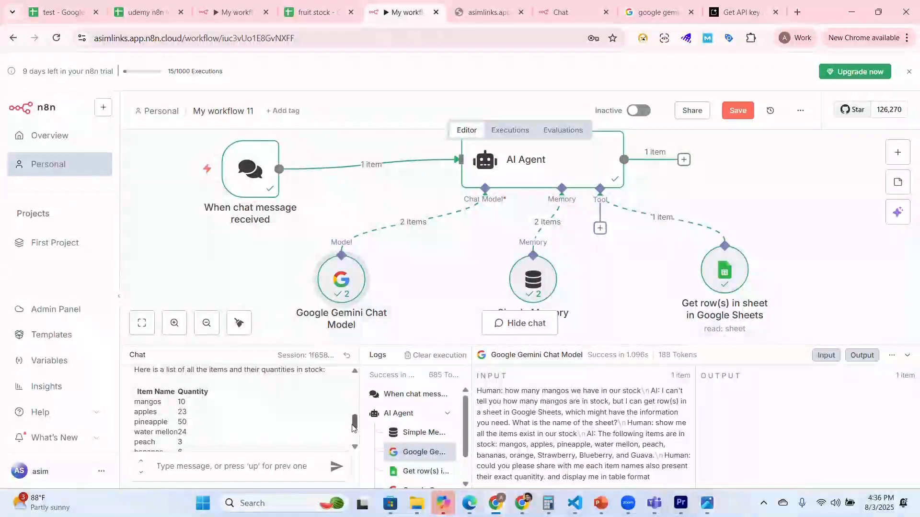
{"action": "left_click_drag", "start_coordinate": [354, 427], "coordinate": [353, 433]}
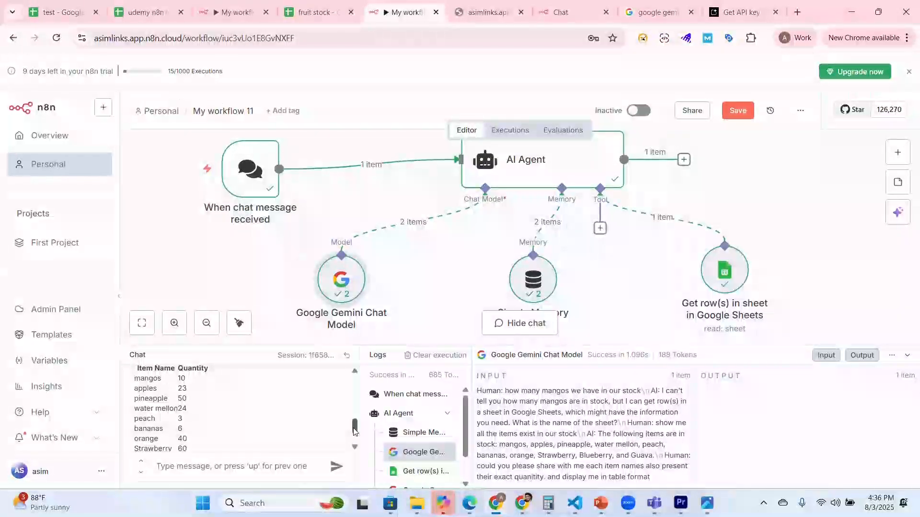
{"action": "left_click_drag", "start_coordinate": [354, 432], "coordinate": [355, 424]}
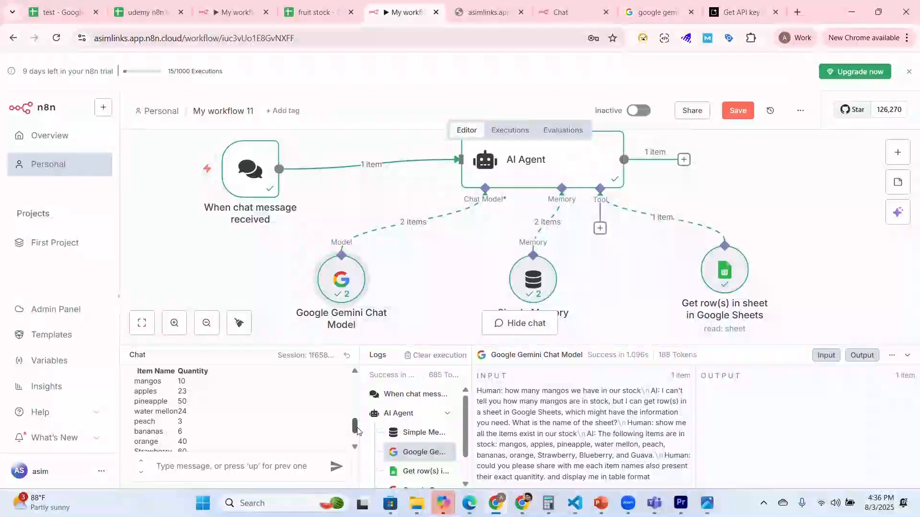
Step: Send the agent the chat message "could you please present all the items and their quanity in ascending order."
{"action": "left_click", "coordinate": [264, 464]}
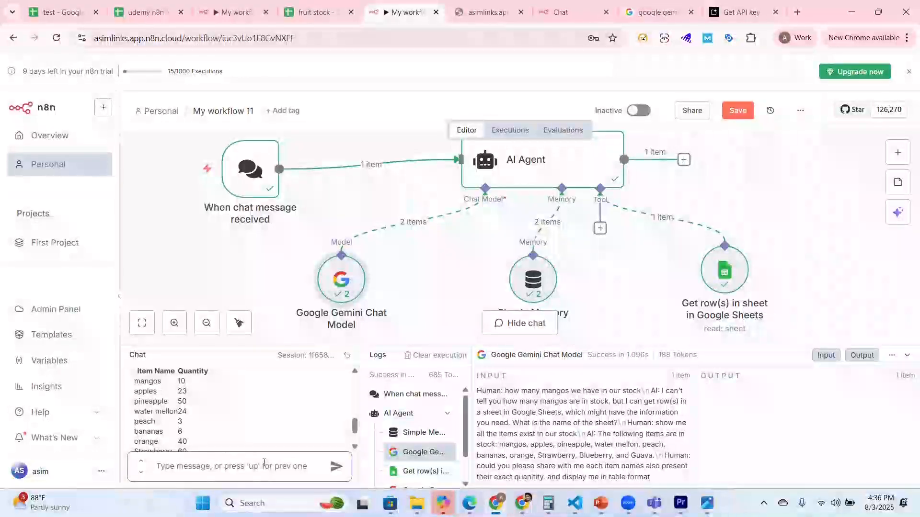
{"action": "type", "text": "cou"}
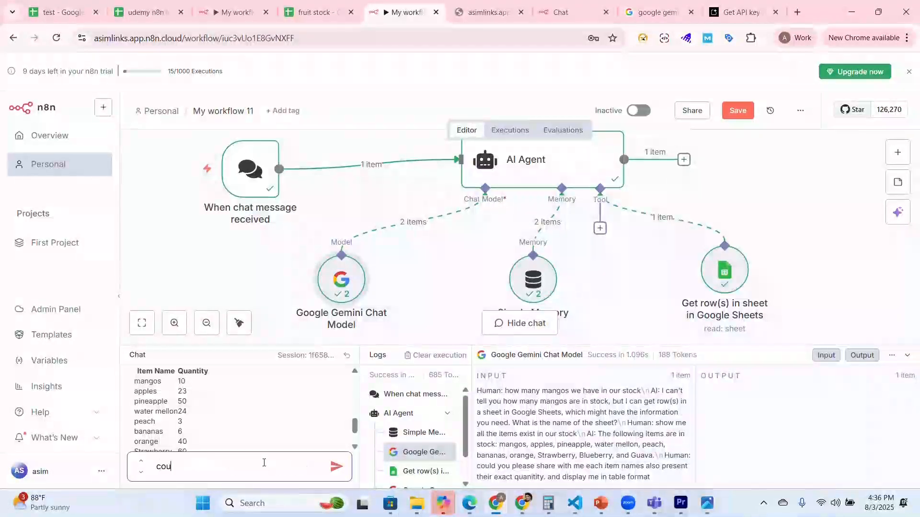
{"action": "type", "text": "ld you pl"}
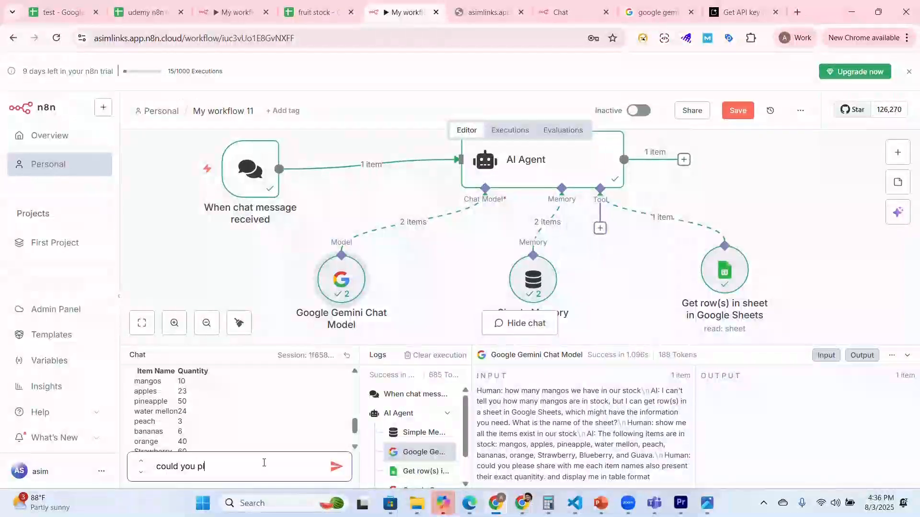
{"action": "type", "text": "ease presen"}
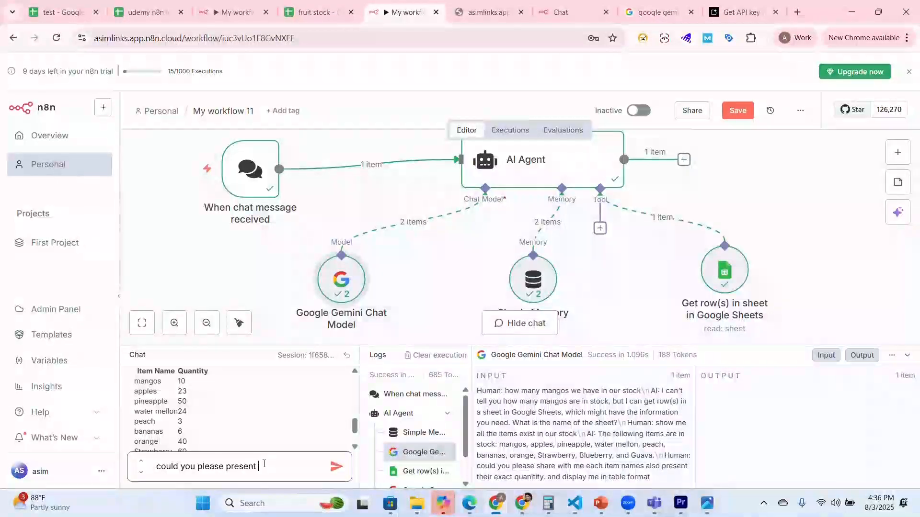
{"action": "type", "text": "tems i"}
{"action": "key", "text": "BackSpace"}
{"action": "type", "text": "and their"}
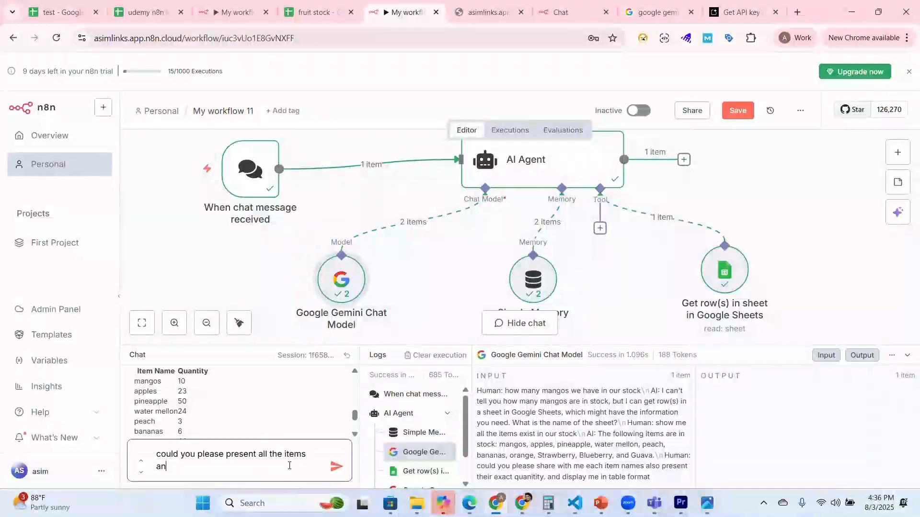
{"action": "type", "text": " q"}
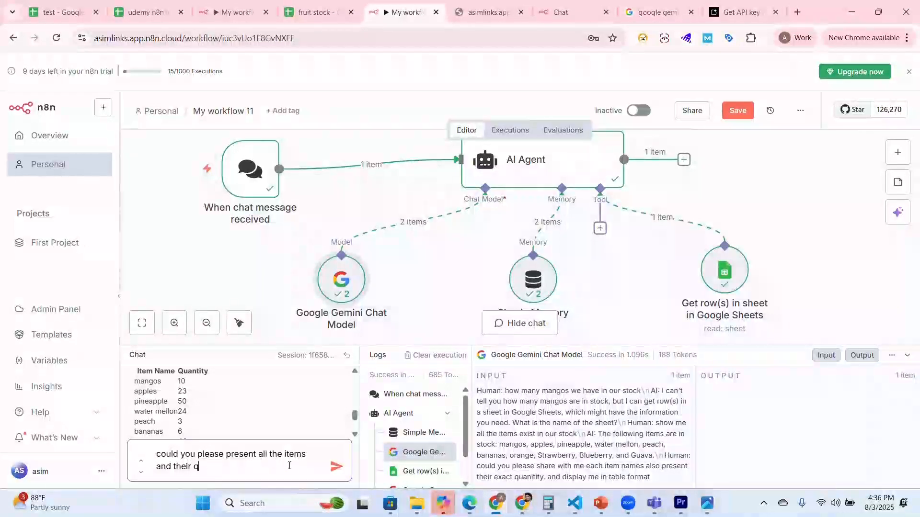
{"action": "type", "text": "uanity"}
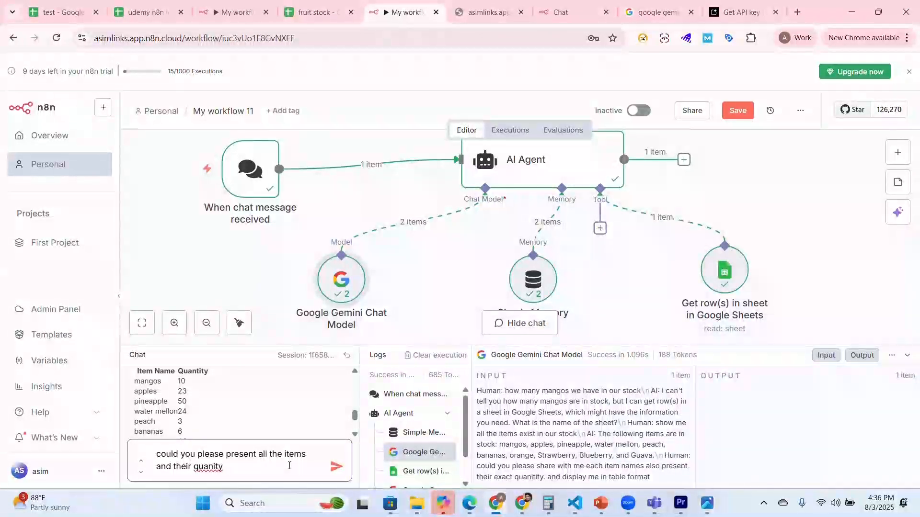
{"action": "type", "text": " in ascendi"}
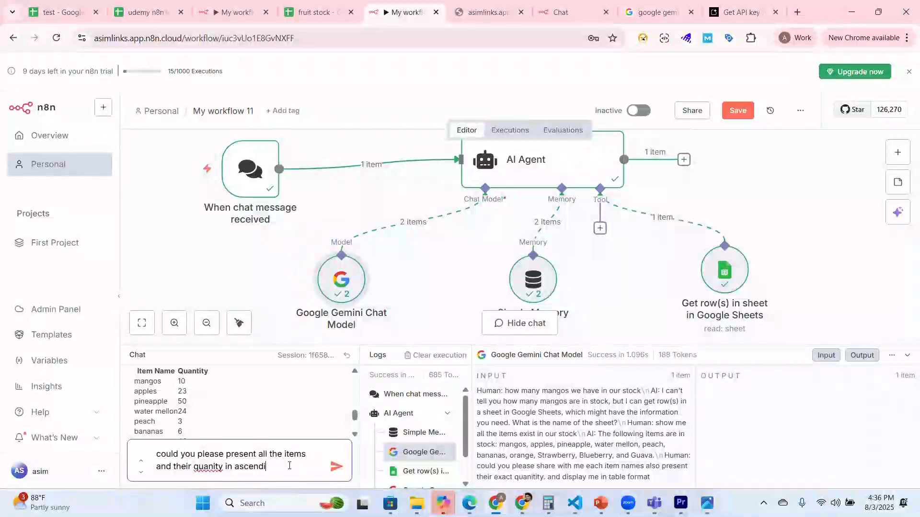
{"action": "type", "text": "ng order"}
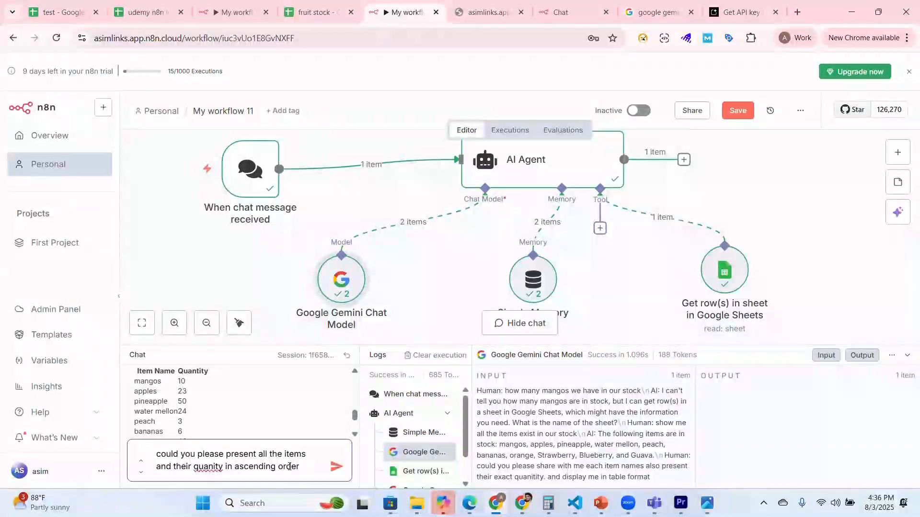
{"action": "type", "text": "."}
{"action": "key", "text": "Return"}
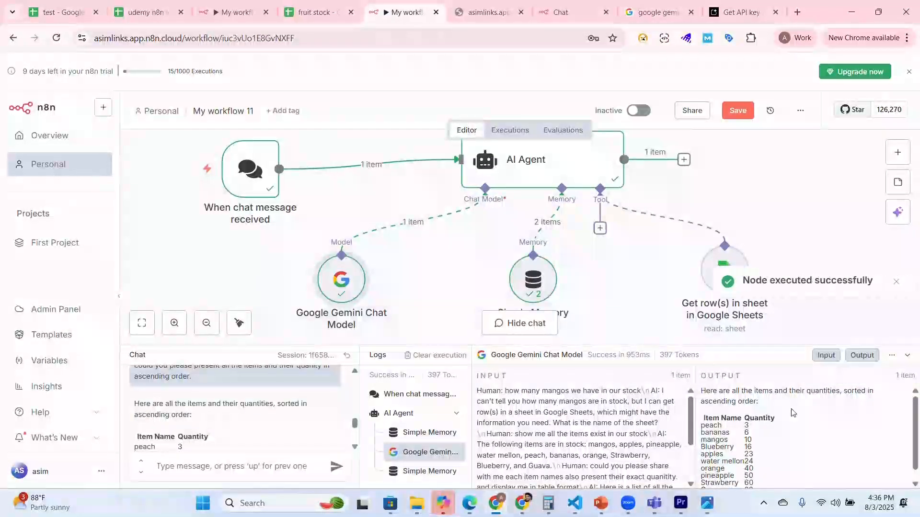
Step: Review the sorted table of item names and quantities in the model output and the agent's chat reply
{"action": "left_click_drag", "start_coordinate": [915, 418], "coordinate": [916, 430]}
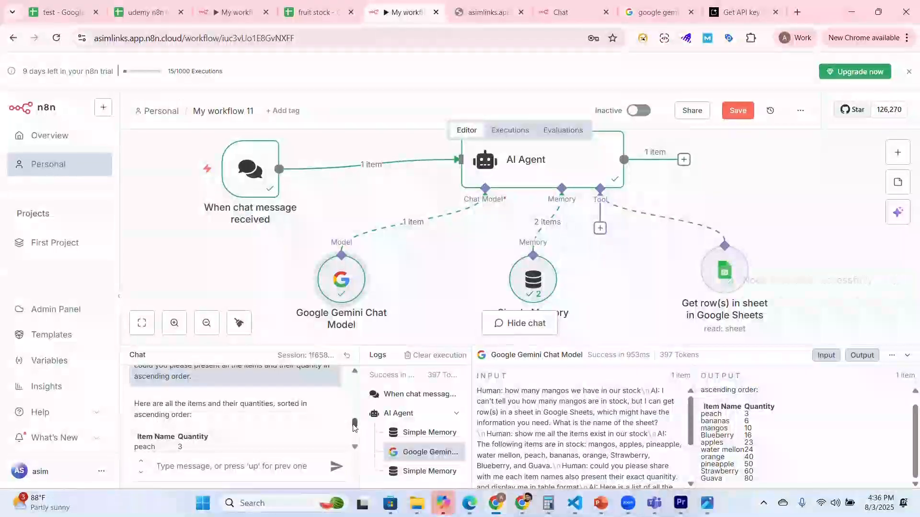
{"action": "mouse_move", "coordinate": [355, 425]}
{"action": "left_mouse_down"}
{"action": "mouse_move", "coordinate": [354, 444]}
{"action": "mouse_move", "coordinate": [355, 429]}
{"action": "left_mouse_up"}
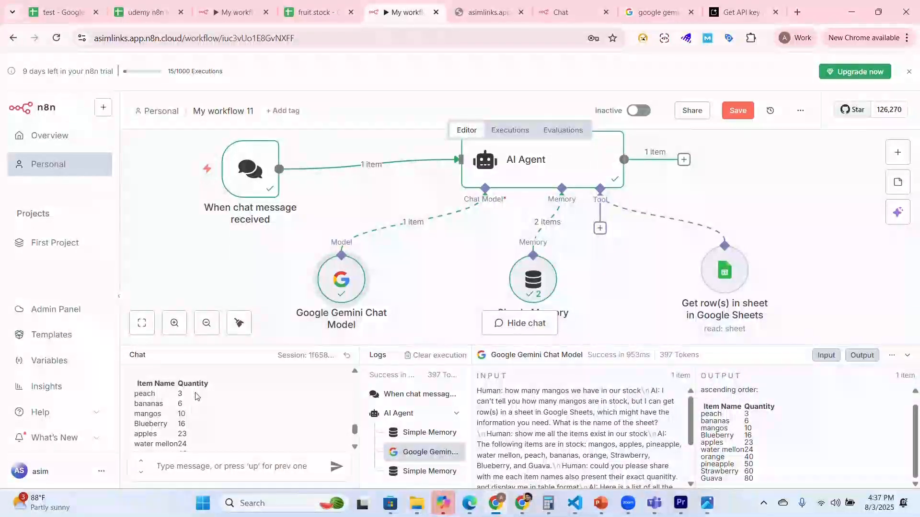
{"action": "scroll", "coordinate": [191, 417], "scroll_direction": "down", "scroll_amount": 2}
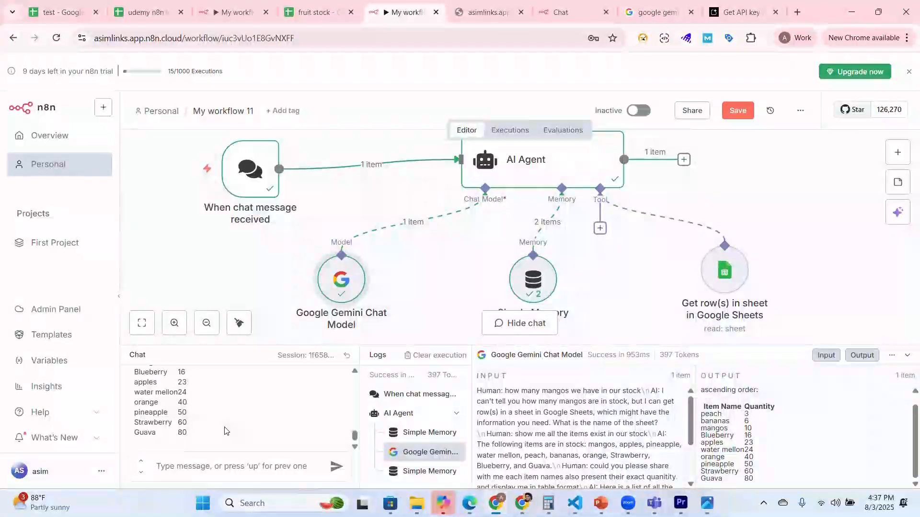
{"action": "scroll", "coordinate": [226, 432], "scroll_direction": "up", "scroll_amount": 3}
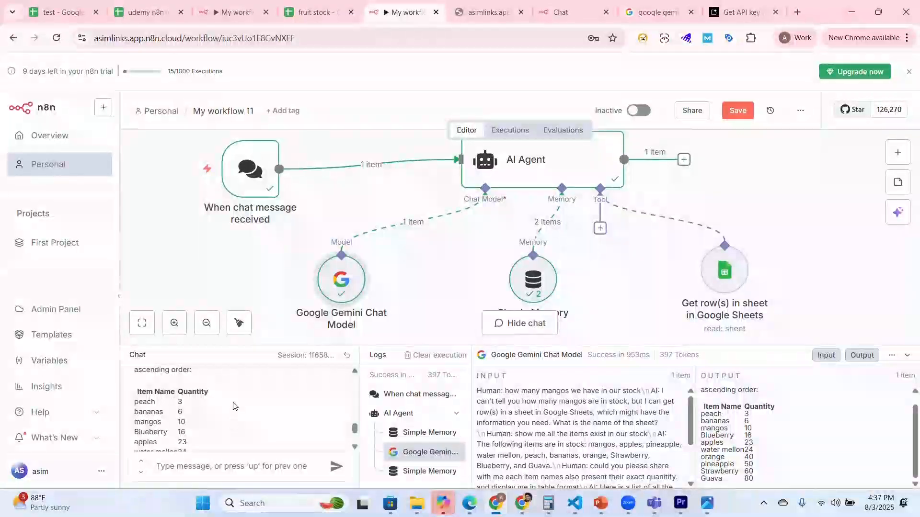
{"action": "scroll", "coordinate": [235, 410], "scroll_direction": "down", "scroll_amount": 2}
{"action": "scroll", "coordinate": [237, 412], "scroll_direction": "up", "scroll_amount": 2}
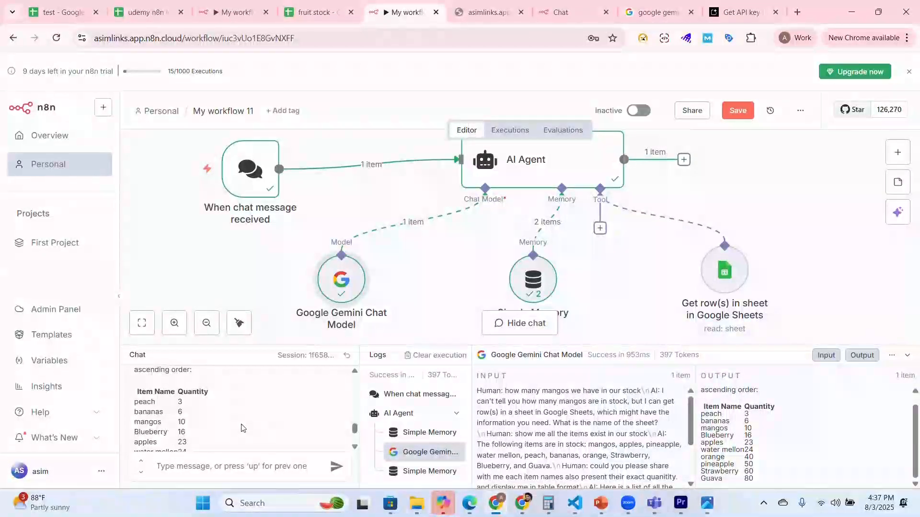
{"action": "scroll", "coordinate": [241, 428], "scroll_direction": "up", "scroll_amount": 2}
{"action": "scroll", "coordinate": [241, 428], "scroll_direction": "down", "scroll_amount": 2}
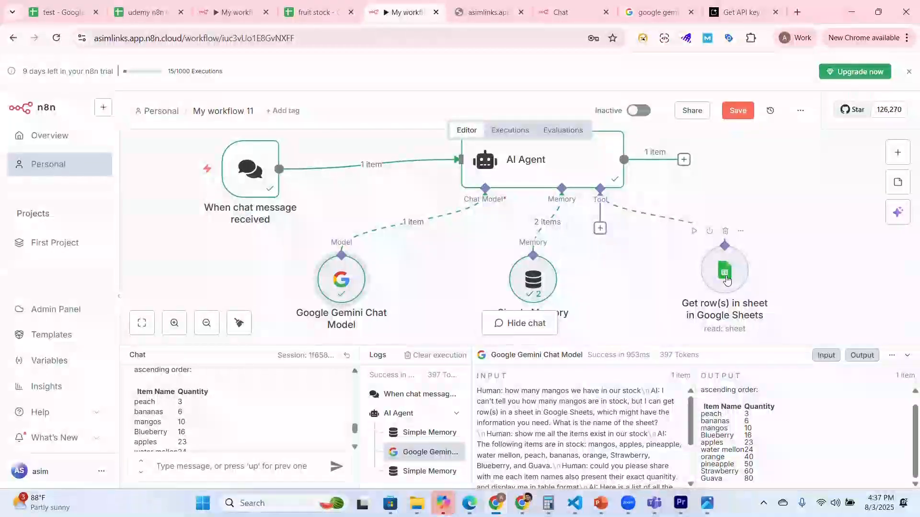
Step: Move the Get row(s) node level with the Simple Memory node and add another Google Sheets tool to the AI Agent
{"action": "mouse_move", "coordinate": [723, 278]}
{"action": "left_mouse_down"}
{"action": "mouse_move", "coordinate": [704, 278]}
{"action": "mouse_move", "coordinate": [723, 294]}
{"action": "left_mouse_up"}
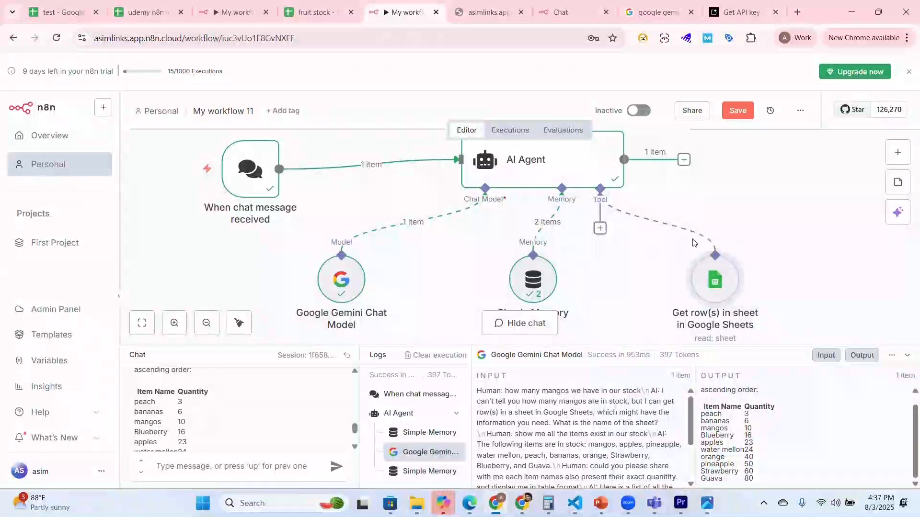
{"action": "scroll", "coordinate": [799, 269], "scroll_direction": "up", "scroll_amount": 1}
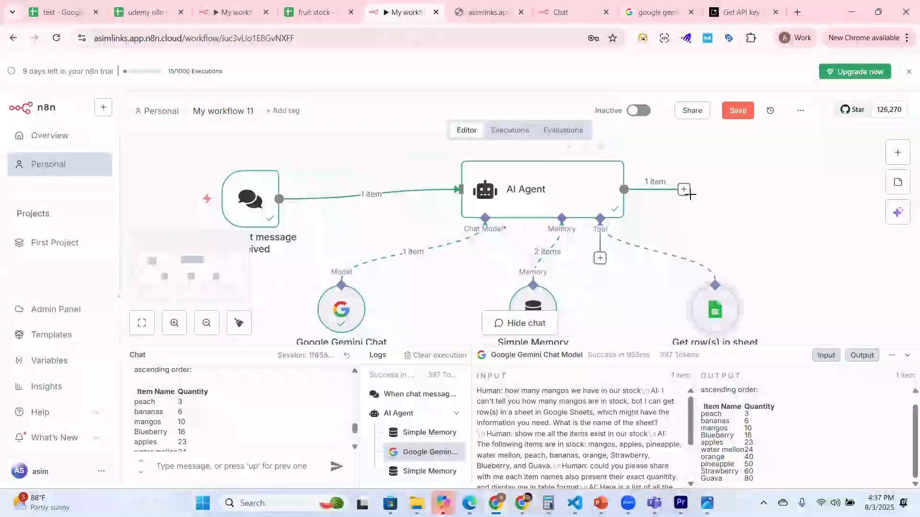
{"action": "left_click", "coordinate": [600, 258]}
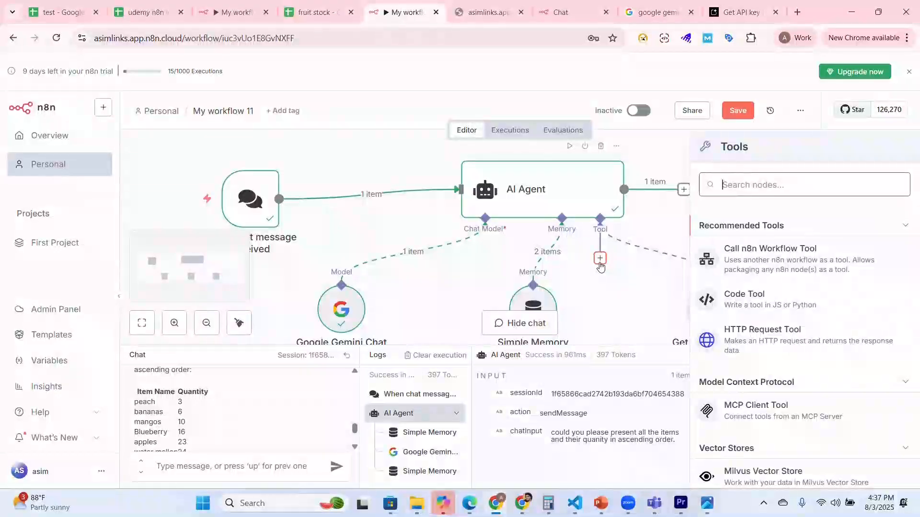
{"action": "type", "text": "google"}
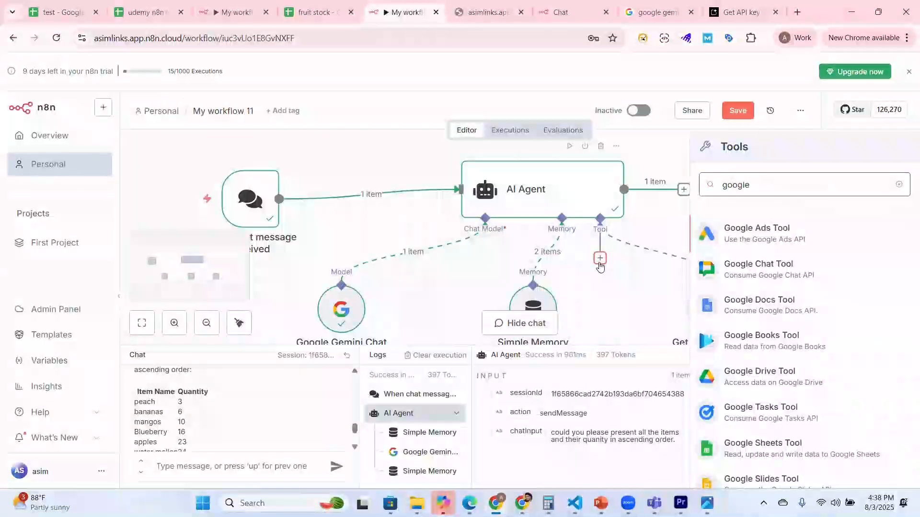
{"action": "left_click", "coordinate": [788, 453]}
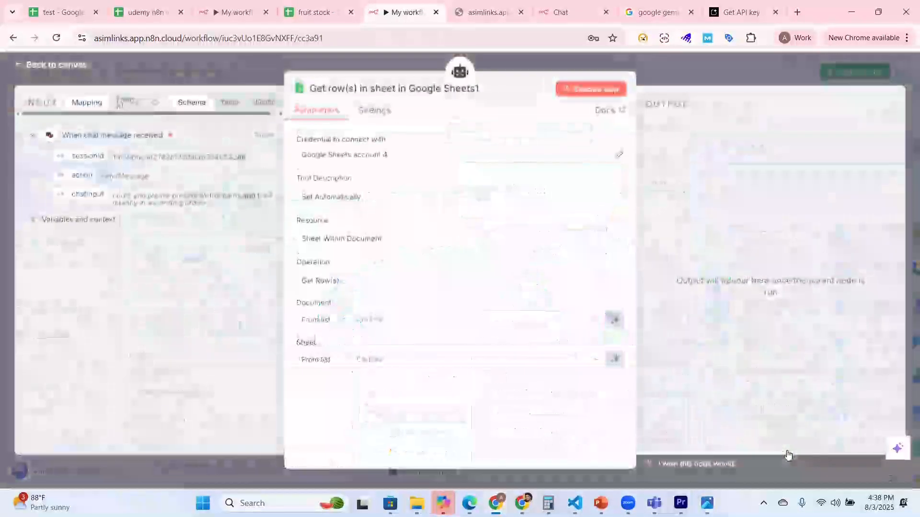
Step: Set the new tool's credential to Google Sheets account and its operation to Append or Update Row
{"action": "left_click", "coordinate": [591, 158]}
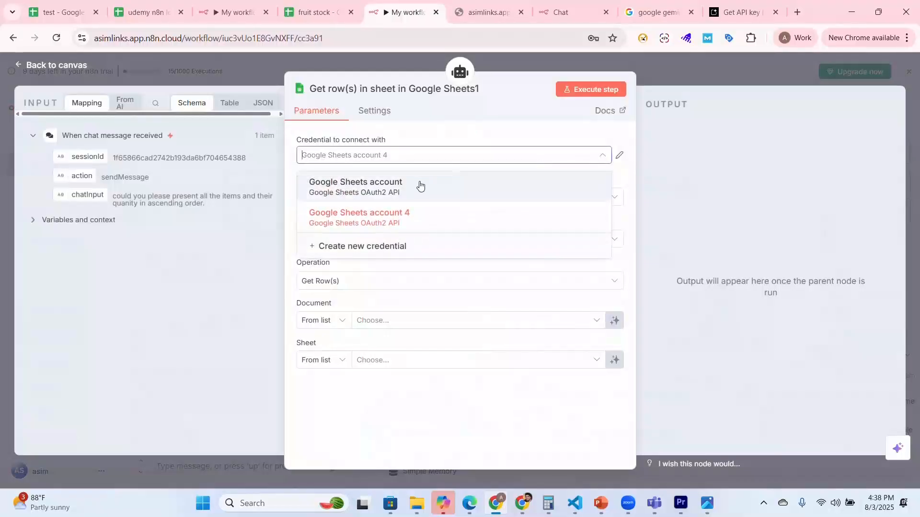
{"action": "left_click", "coordinate": [421, 184]}
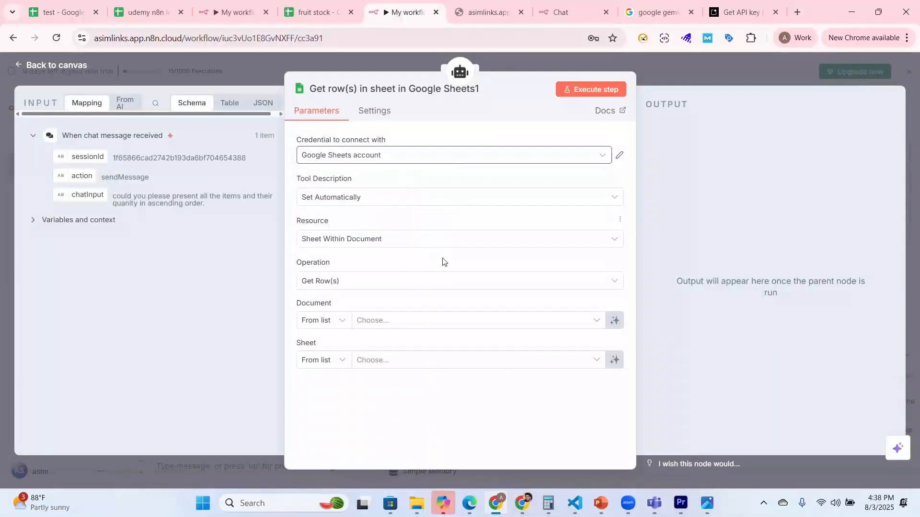
{"action": "left_click", "coordinate": [430, 282]}
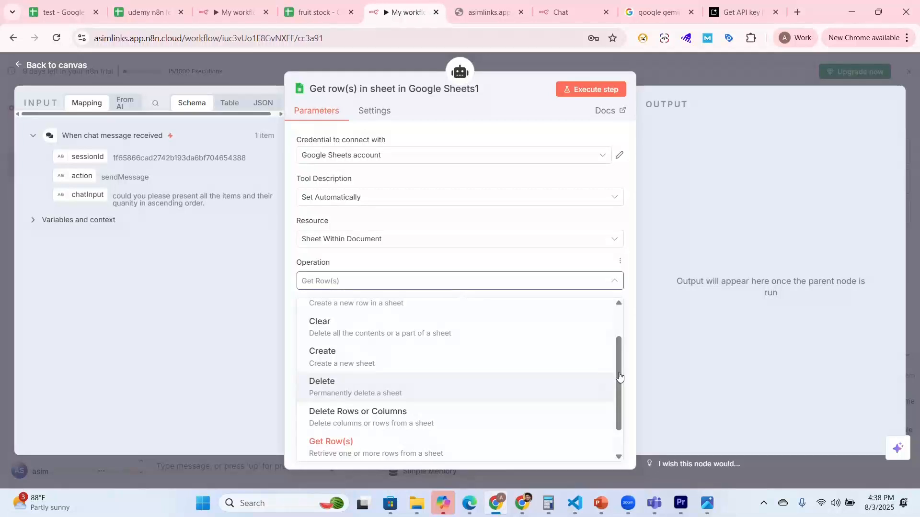
{"action": "scroll", "coordinate": [619, 377], "scroll_direction": "up", "scroll_amount": 2}
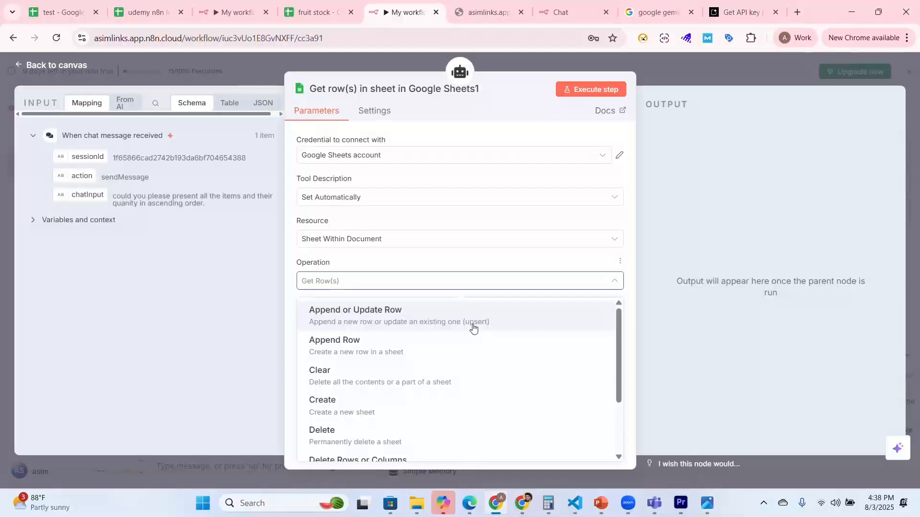
{"action": "left_click", "coordinate": [517, 320]}
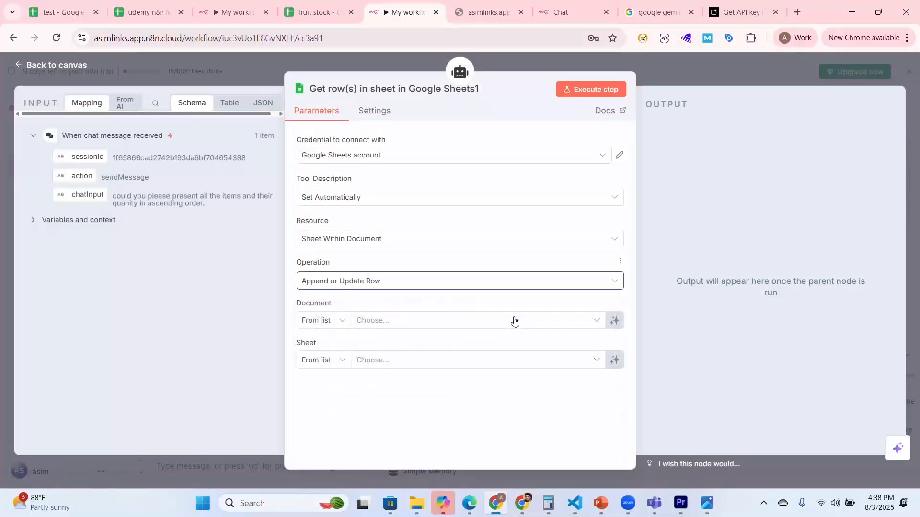
Step: Choose the fruit stock document and its Sheet1 as the target of the append or update tool
{"action": "left_click", "coordinate": [428, 326]}
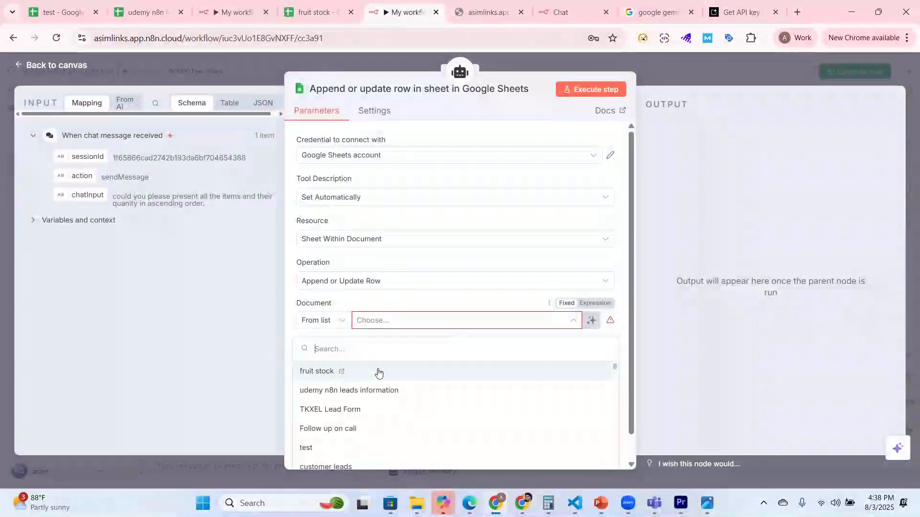
{"action": "left_click", "coordinate": [379, 372]}
{"action": "left_click", "coordinate": [470, 364]}
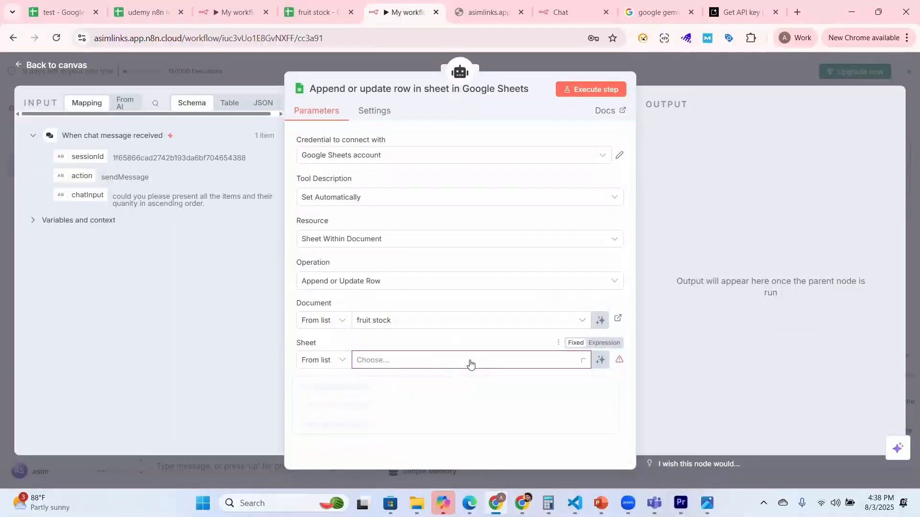
{"action": "left_click", "coordinate": [345, 389]}
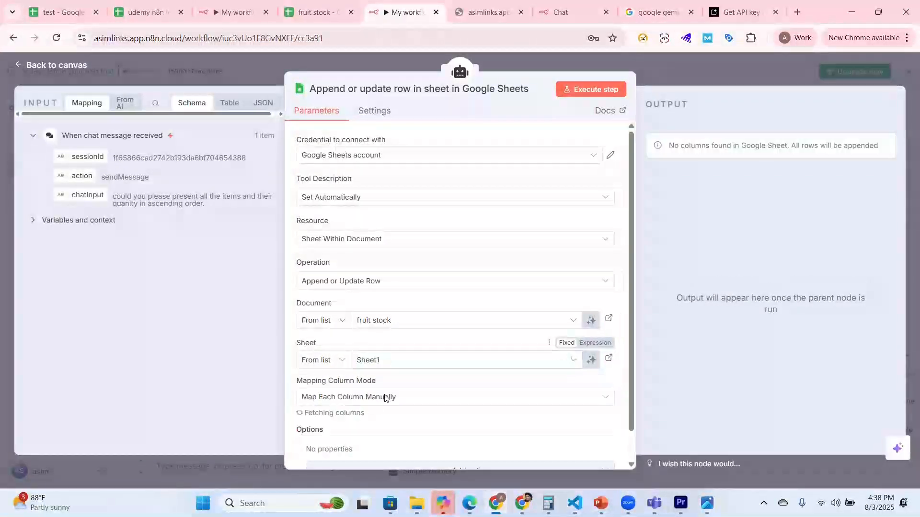
Step: Match rows on the item name column and let the model define both the item name and quantity values
{"action": "scroll", "coordinate": [480, 379], "scroll_direction": "down", "scroll_amount": 4}
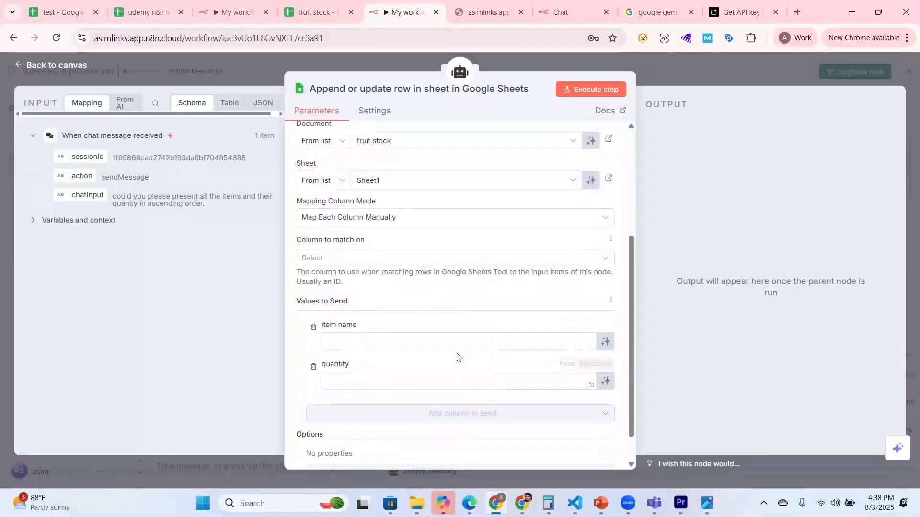
{"action": "left_click", "coordinate": [421, 260]}
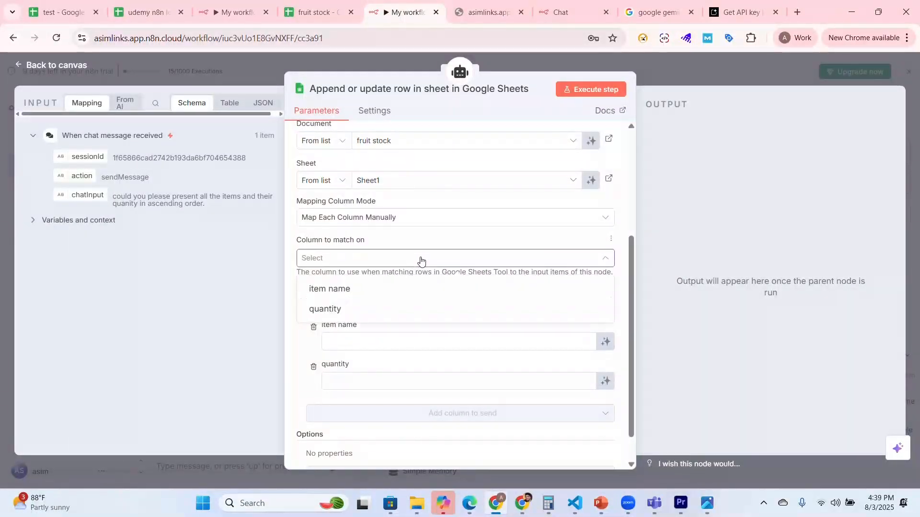
{"action": "left_click", "coordinate": [431, 290]}
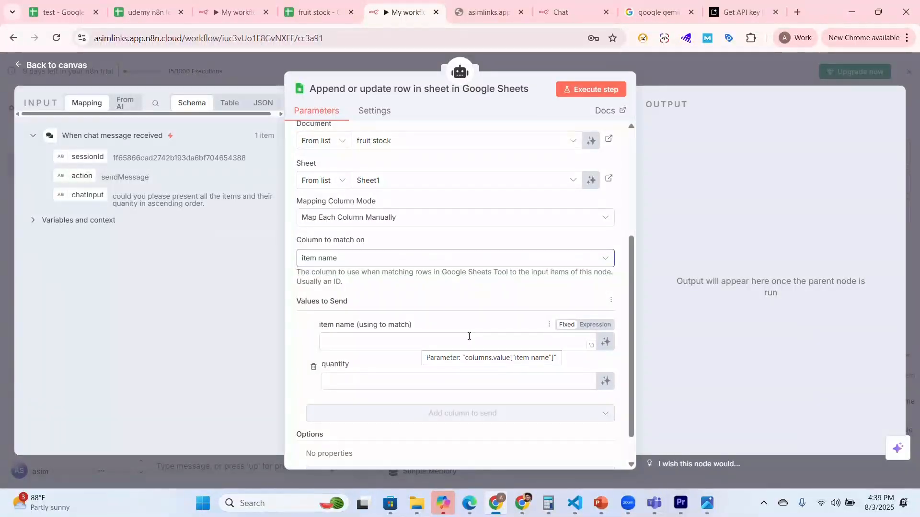
{"action": "left_click", "coordinate": [606, 343]}
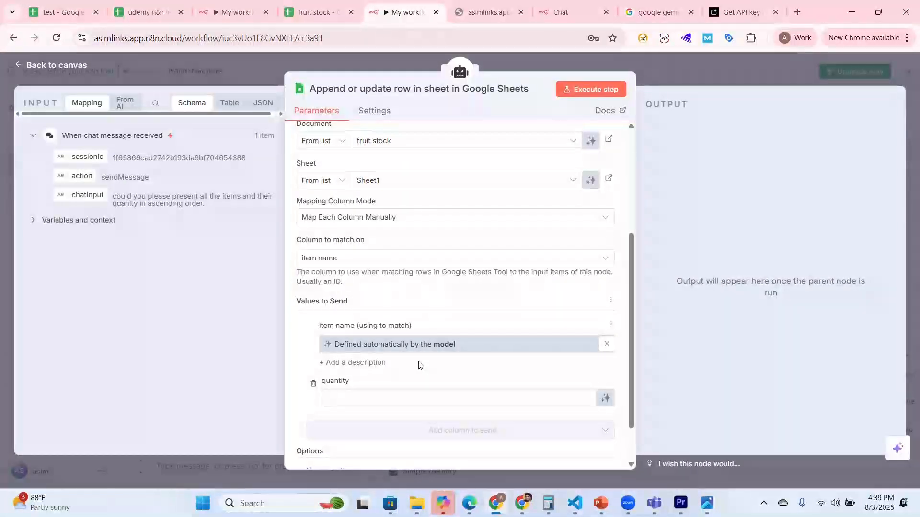
{"action": "left_click", "coordinate": [606, 398]}
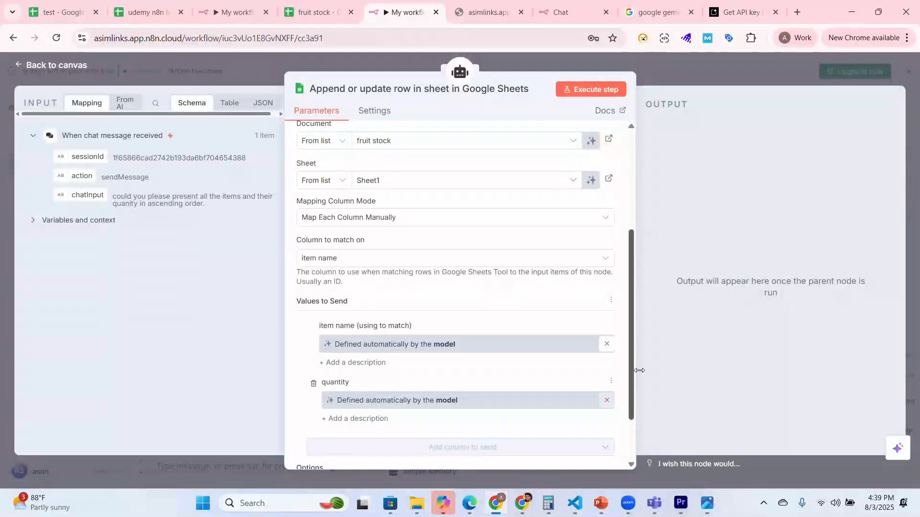
{"action": "scroll", "coordinate": [634, 378], "scroll_direction": "down", "scroll_amount": 1}
{"action": "scroll", "coordinate": [635, 385], "scroll_direction": "down", "scroll_amount": 3}
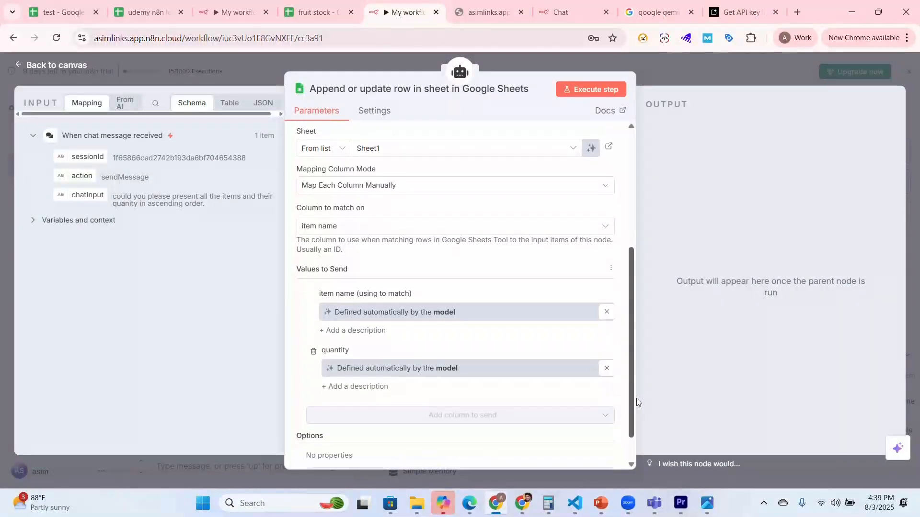
Step: Return to the canvas and move the Get row(s) node away from the append or update tool, just below the AI Agent's level
{"action": "left_click_drag", "start_coordinate": [630, 347], "coordinate": [634, 305]}
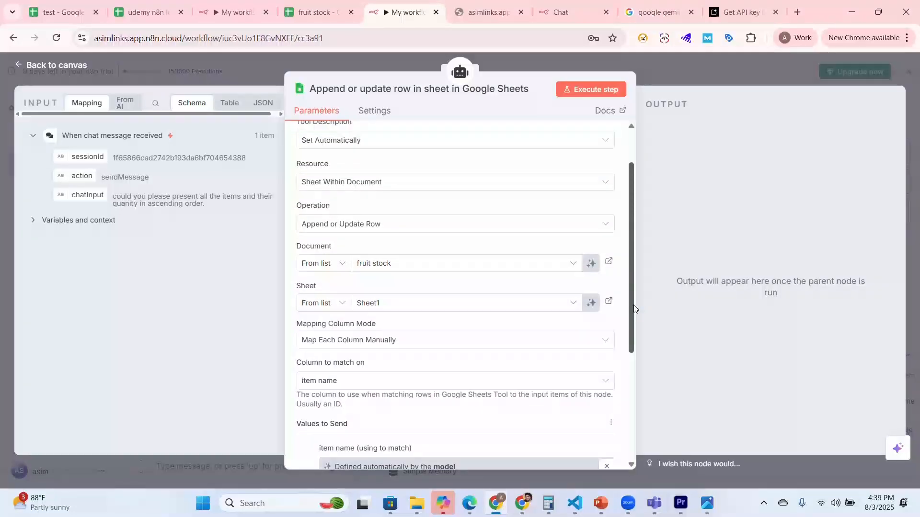
{"action": "left_click", "coordinate": [45, 67]}
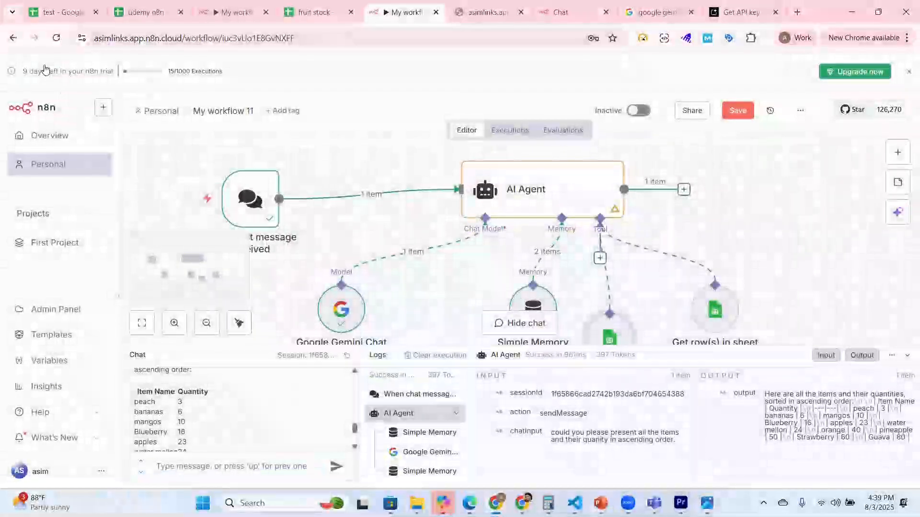
{"action": "left_click_drag", "start_coordinate": [715, 311], "coordinate": [772, 254]}
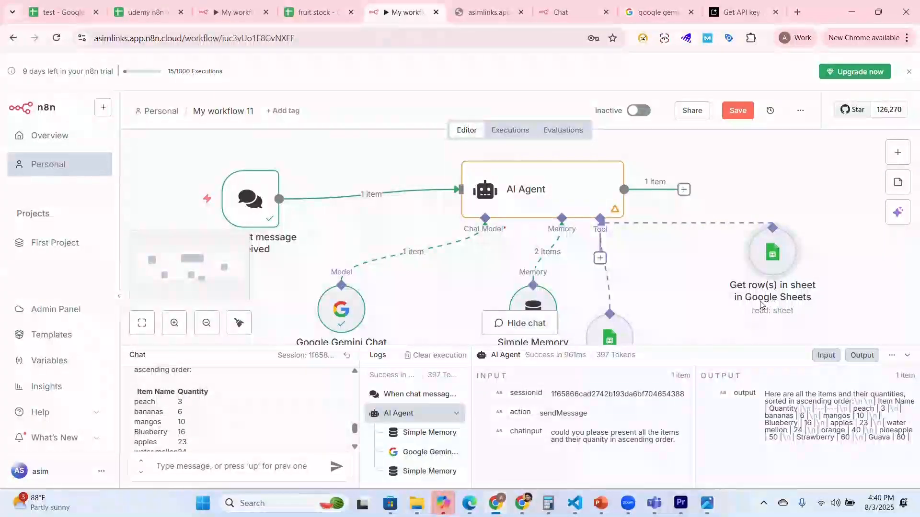
{"action": "scroll", "coordinate": [762, 287], "scroll_direction": "up", "scroll_amount": 5}
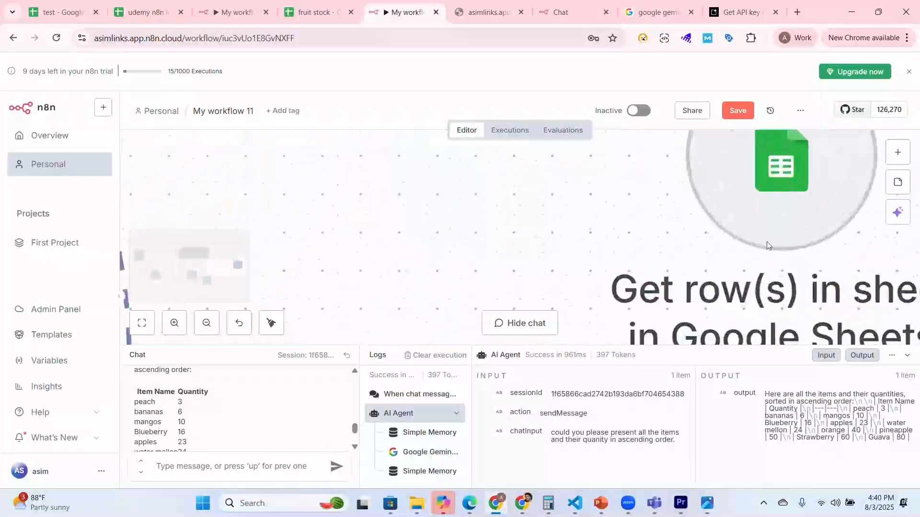
{"action": "scroll", "coordinate": [558, 254], "scroll_direction": "down", "scroll_amount": 5}
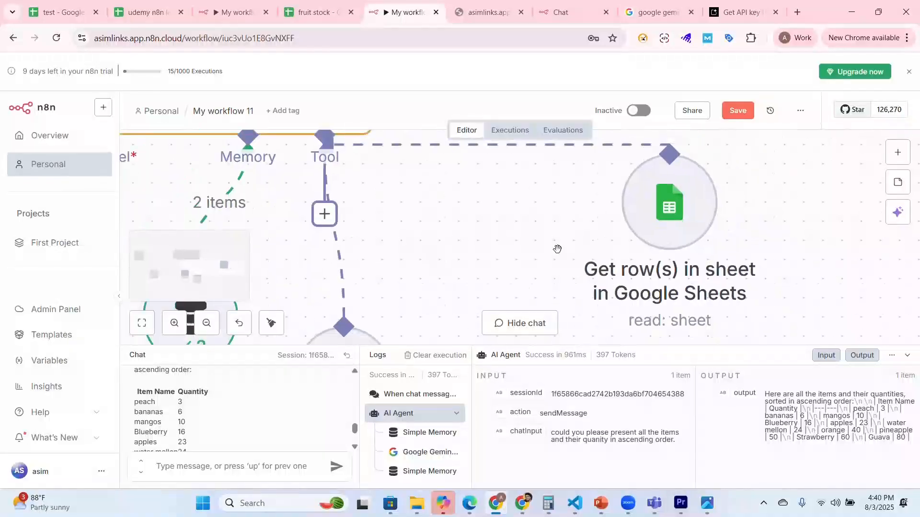
{"action": "scroll", "coordinate": [557, 249], "scroll_direction": "down", "scroll_amount": 5}
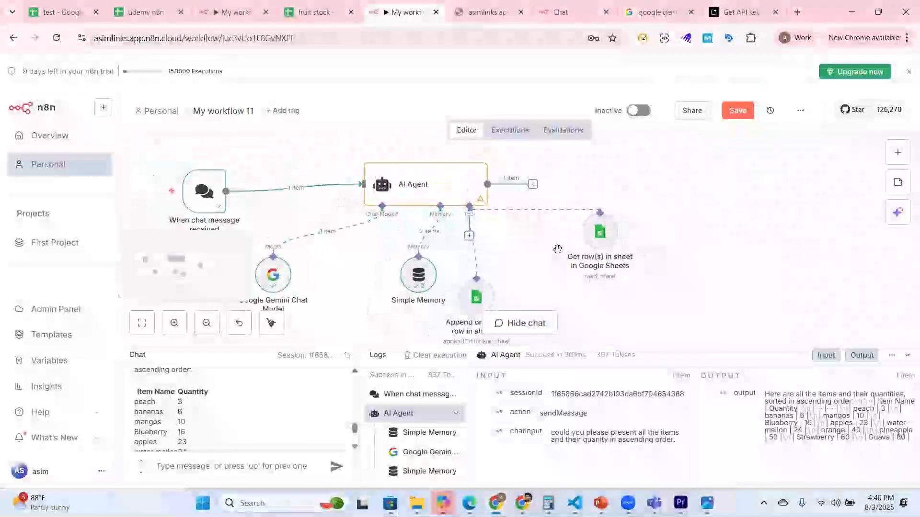
{"action": "mouse_move", "coordinate": [435, 172]}
{"action": "left_mouse_down"}
{"action": "mouse_move", "coordinate": [490, 170]}
{"action": "mouse_move", "coordinate": [438, 169]}
{"action": "left_mouse_up"}
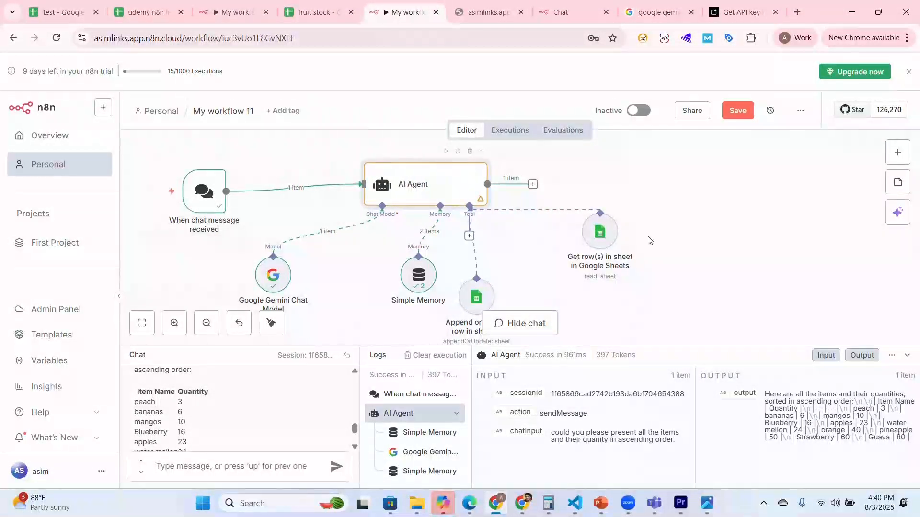
Step: Rename the Get row(s) in sheet node as "Append or Update" and return to the canvas
{"action": "double_click", "coordinate": [605, 234]}
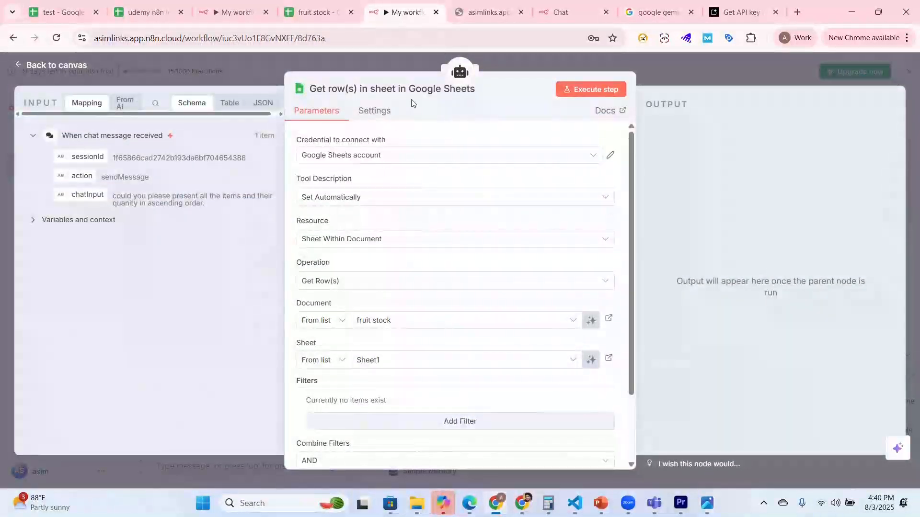
{"action": "left_click", "coordinate": [362, 89]}
{"action": "type", "text": "Append or"}
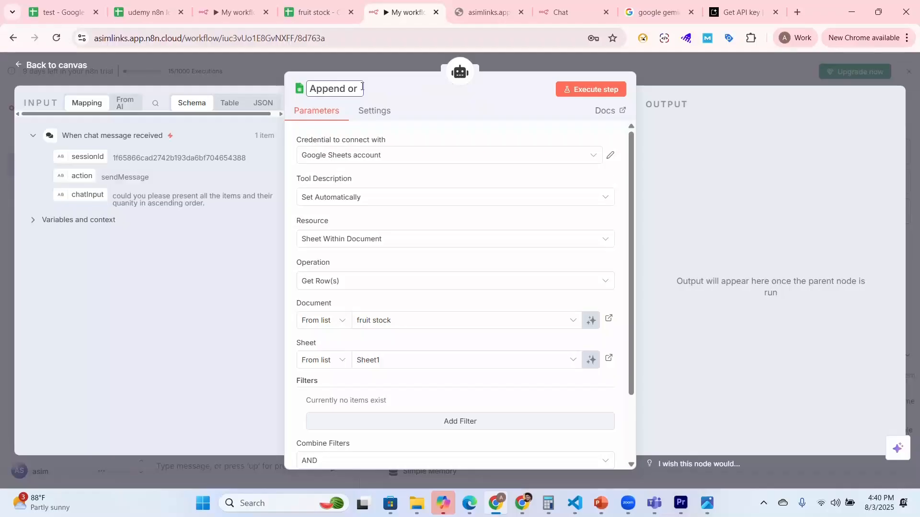
{"action": "type", "text": " Update"}
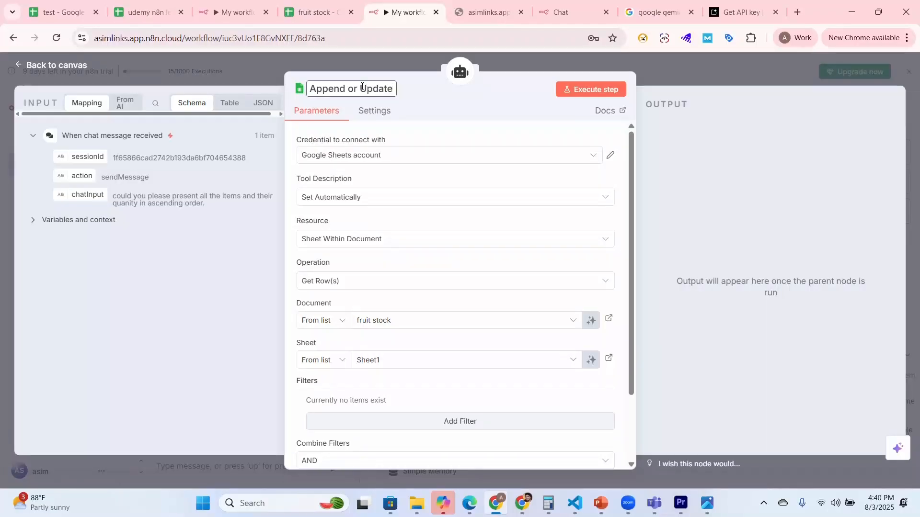
{"action": "left_click", "coordinate": [31, 67]}
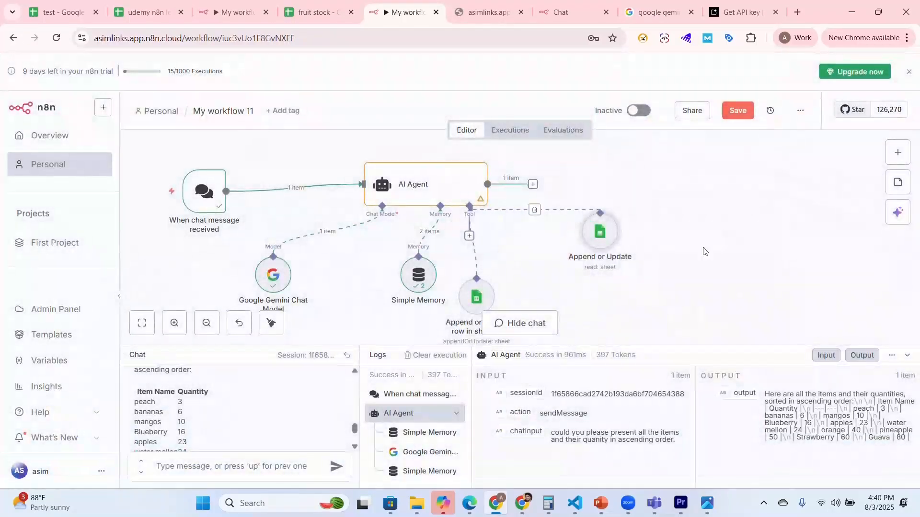
Step: Spread the two Google Sheets tool nodes out to the right of Simple Memory and save the workflow
{"action": "left_click_drag", "start_coordinate": [590, 239], "coordinate": [655, 268]}
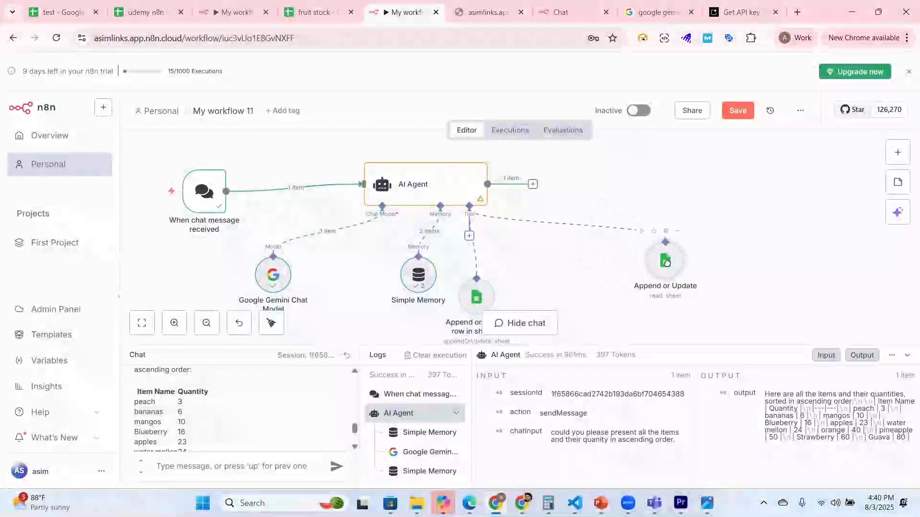
{"action": "mouse_move", "coordinate": [481, 200]}
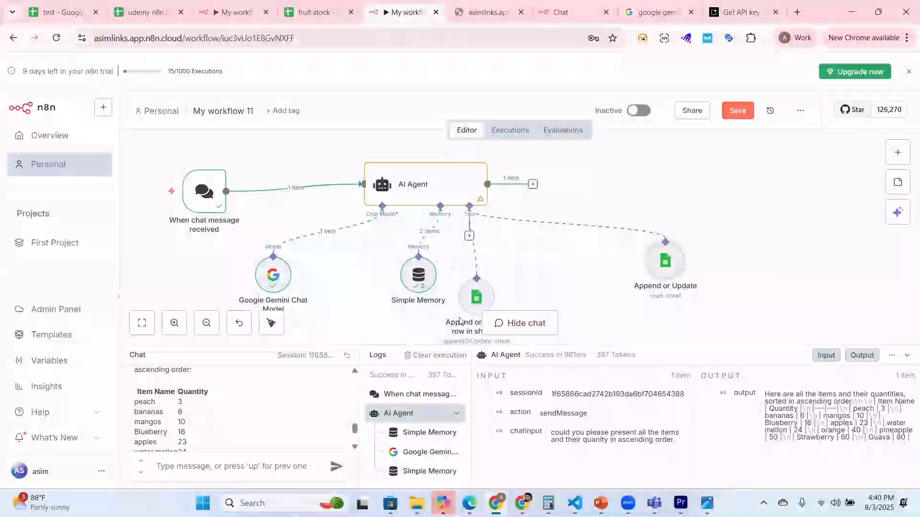
{"action": "left_click_drag", "start_coordinate": [470, 301], "coordinate": [528, 286]}
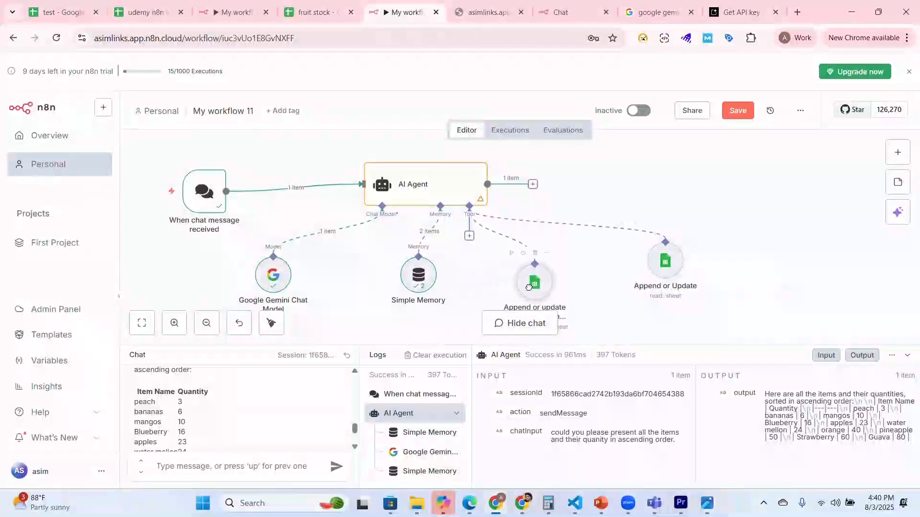
{"action": "left_click", "coordinate": [736, 113]}
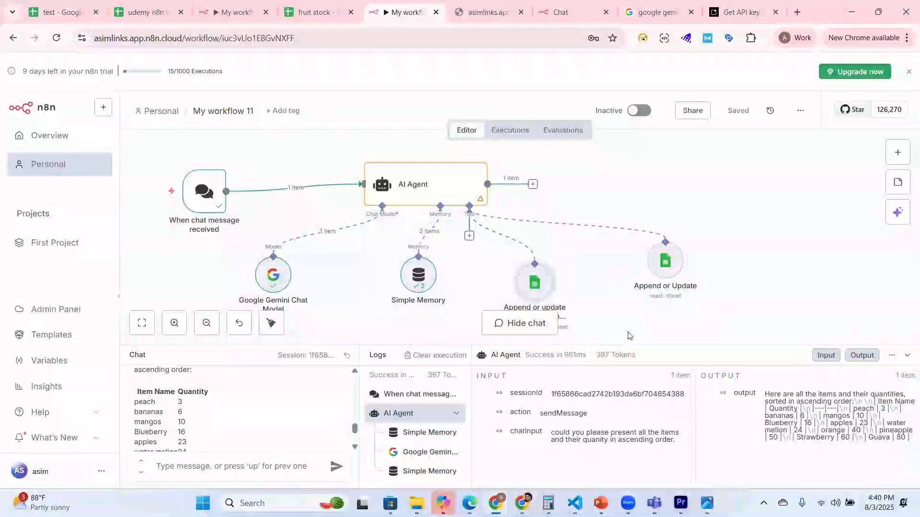
{"action": "left_click_drag", "start_coordinate": [540, 290], "coordinate": [555, 290]}
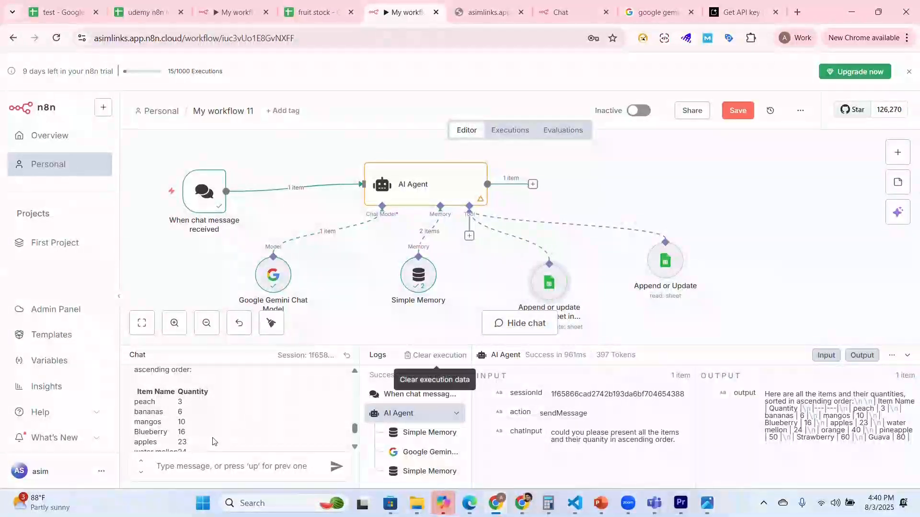
Step: Ask the agent in the chat "could you please let me know exact quanity for bananas"
{"action": "type", "text": "could"}
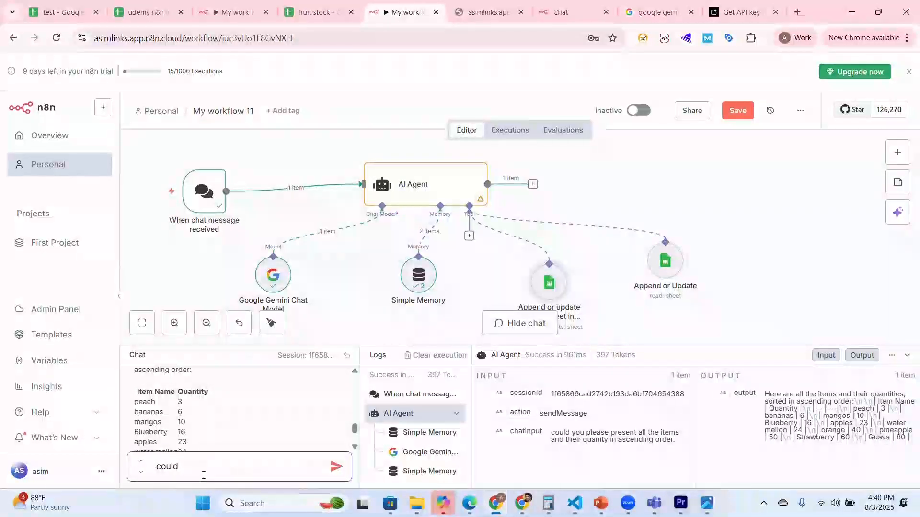
{"action": "type", "text": " you please "}
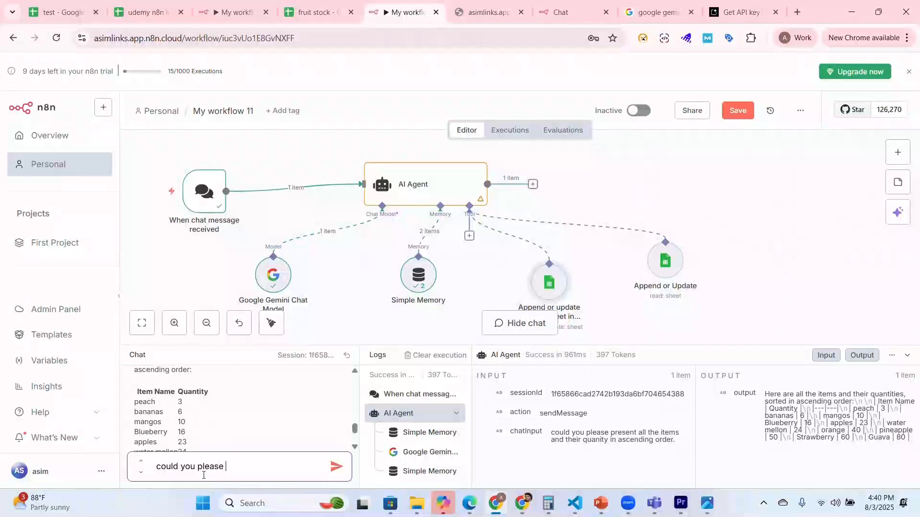
{"action": "type", "text": "let me know exact"}
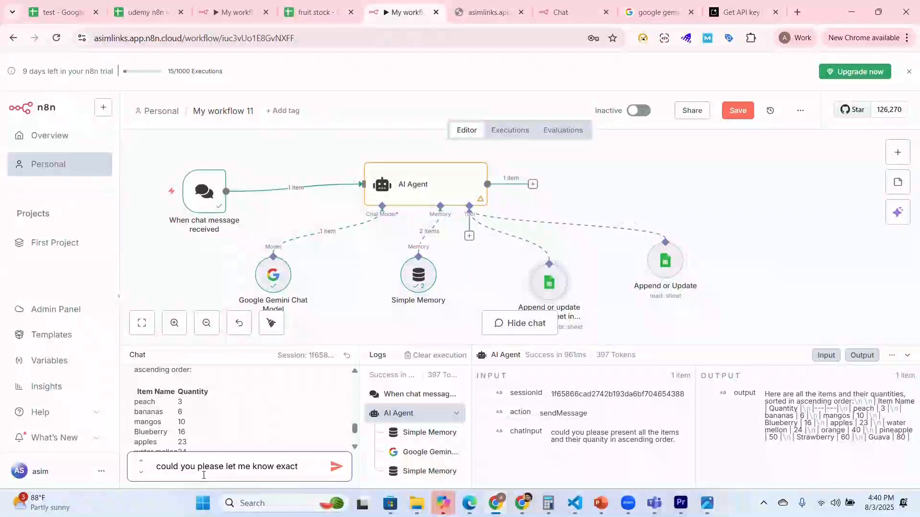
{"action": "type", "text": " quanity "}
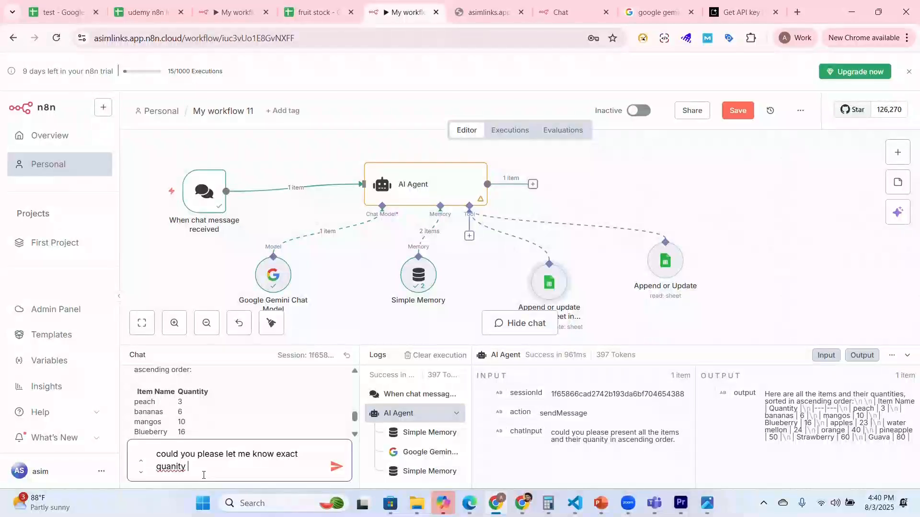
{"action": "type", "text": "for ban"}
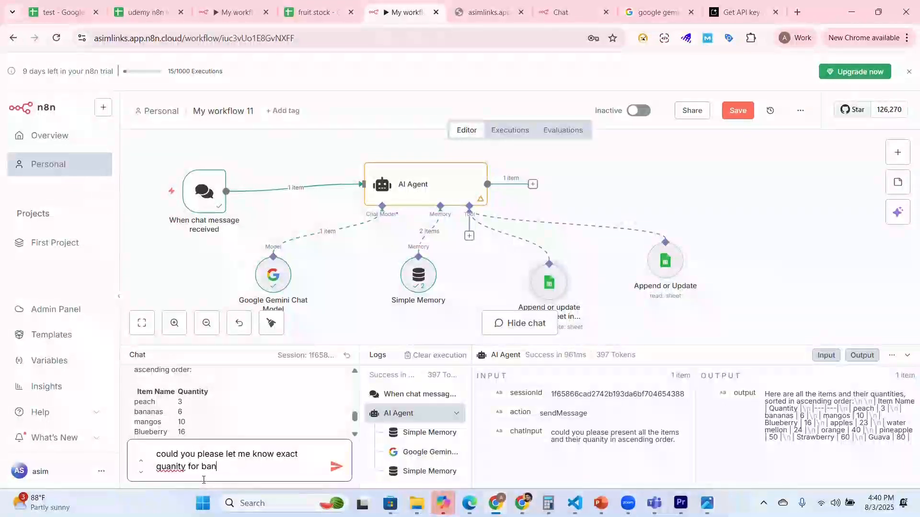
{"action": "type", "text": "anas"}
{"action": "key", "text": "Return"}
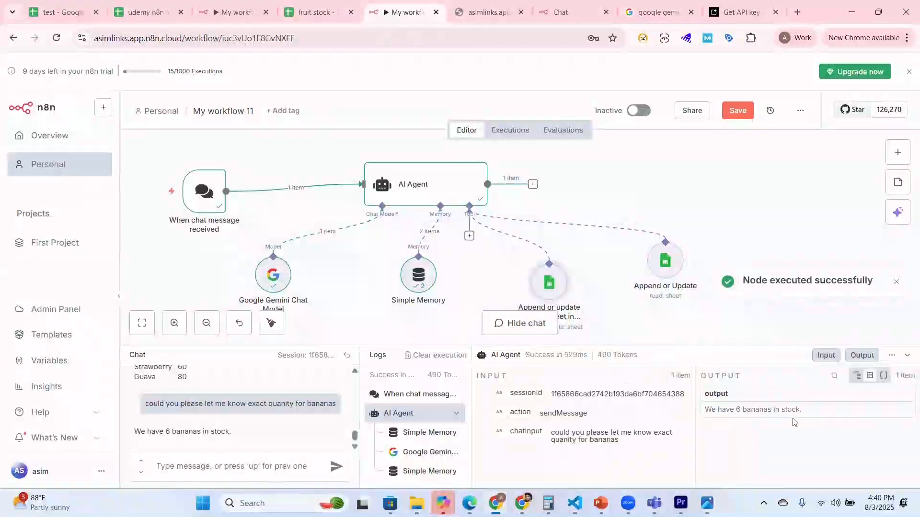
Step: Send the agent the chat message "add 4 more bananas in stock and show me updated quanity"
{"action": "left_click", "coordinate": [187, 471]}
{"action": "type", "text": "add"}
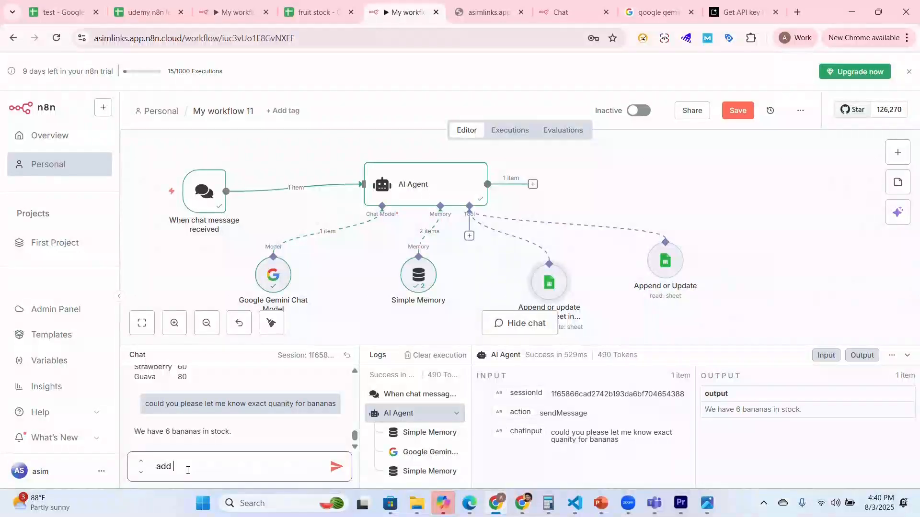
{"action": "type", "text": " 4 more"}
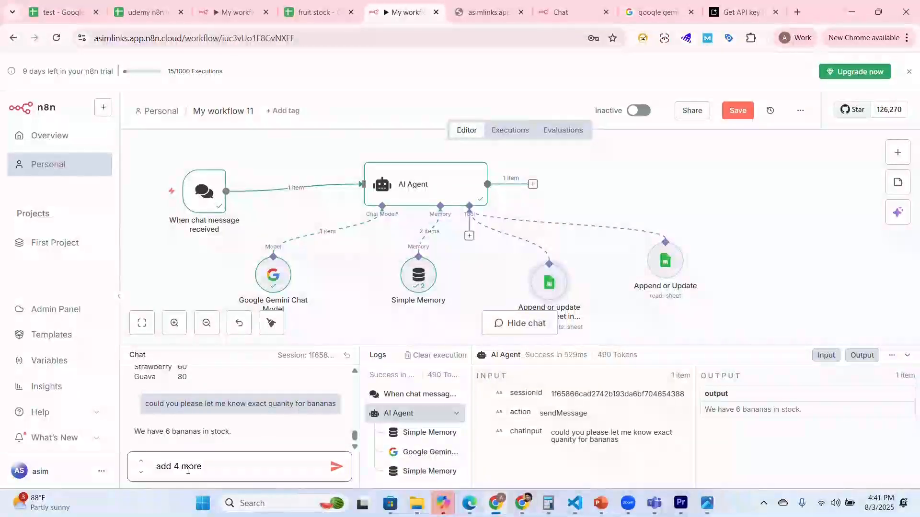
{"action": "type", "text": " banan"}
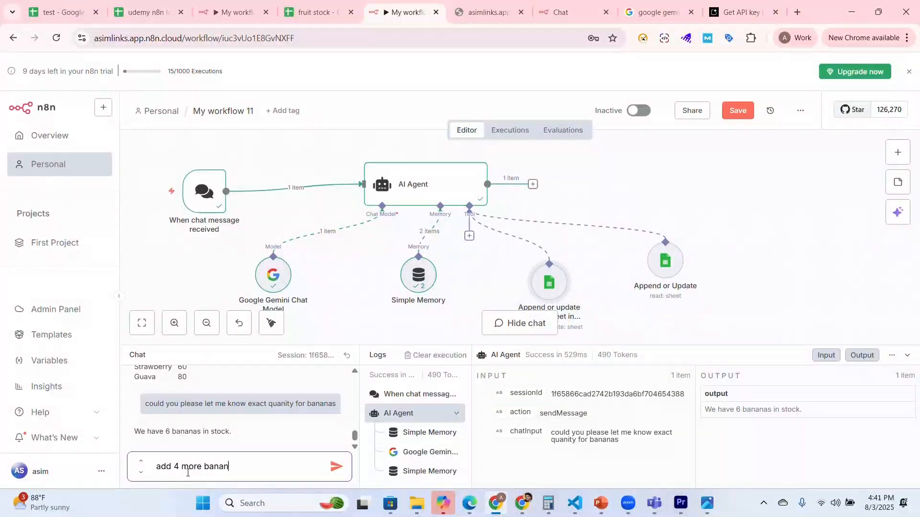
{"action": "type", "text": "as in stock and"}
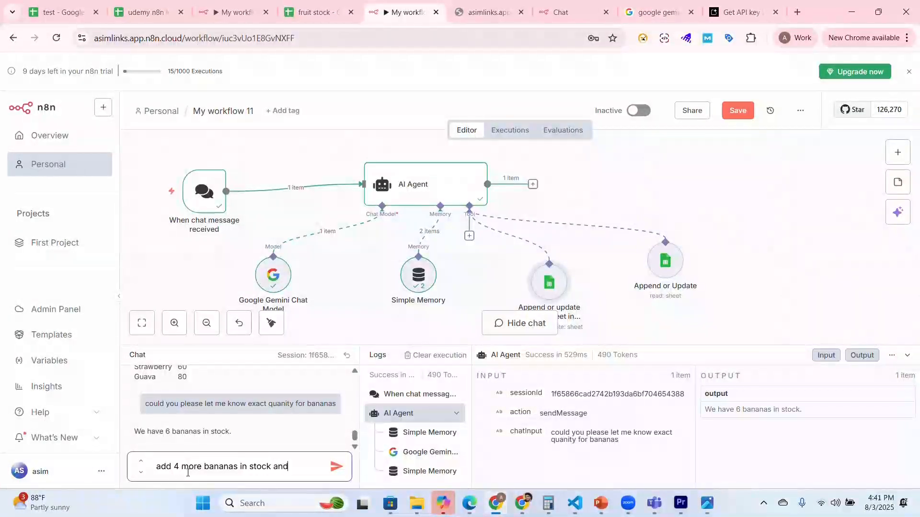
{"action": "type", "text": " sh"}
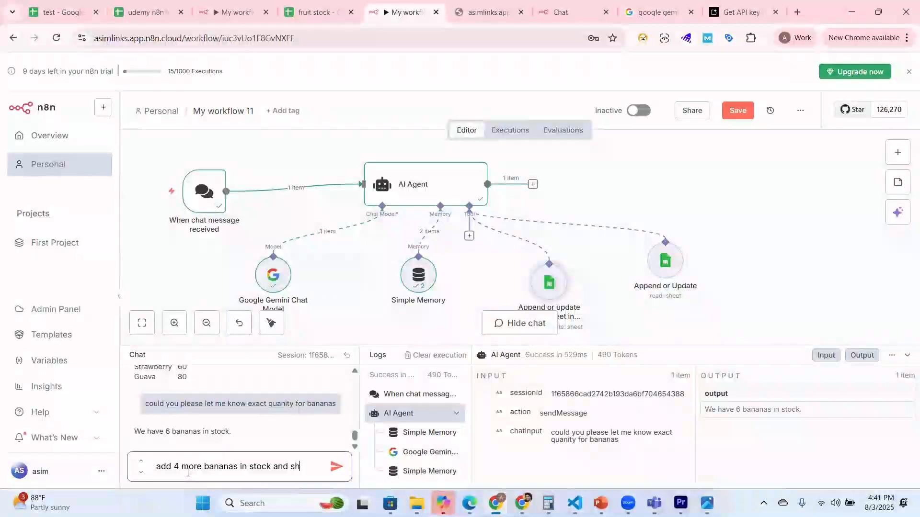
{"action": "type", "text": "ow me upda"}
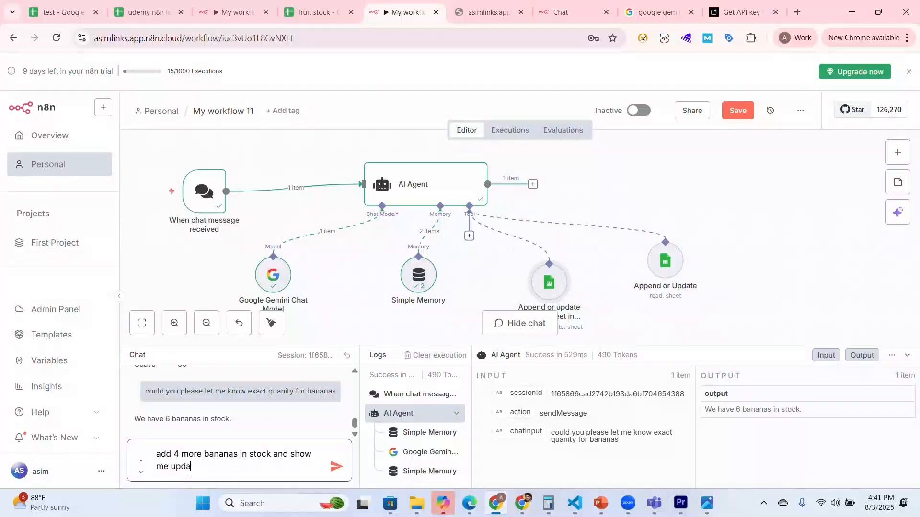
{"action": "type", "text": "ted quanity"}
{"action": "key", "text": "Return"}
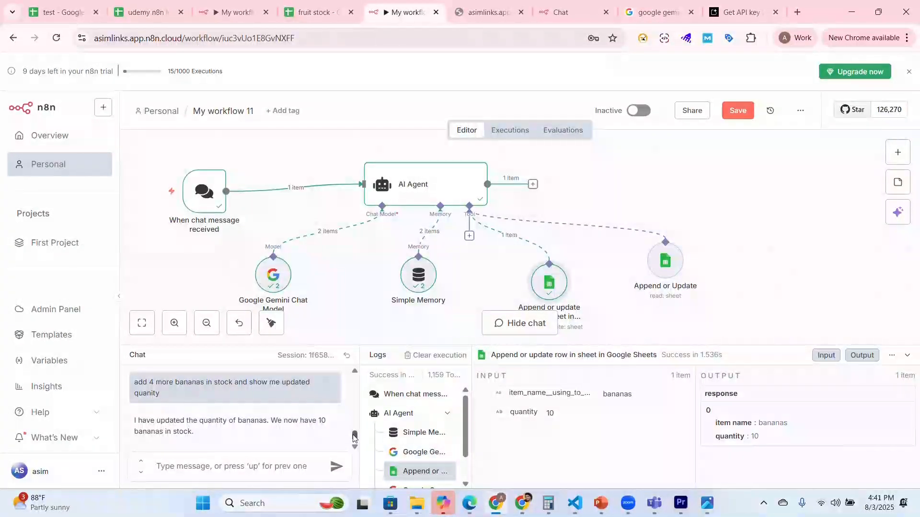
Step: Compare the bananas quantity in the chat history with the bananas row in the fruit stock sheet, and return to the n8n workflow
{"action": "left_click_drag", "start_coordinate": [355, 437], "coordinate": [354, 424]}
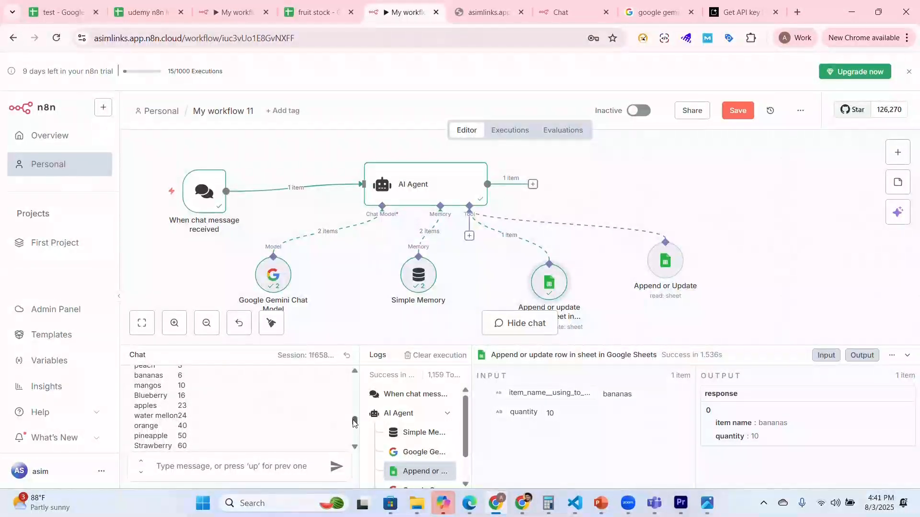
{"action": "left_click_drag", "start_coordinate": [355, 421], "coordinate": [354, 433]}
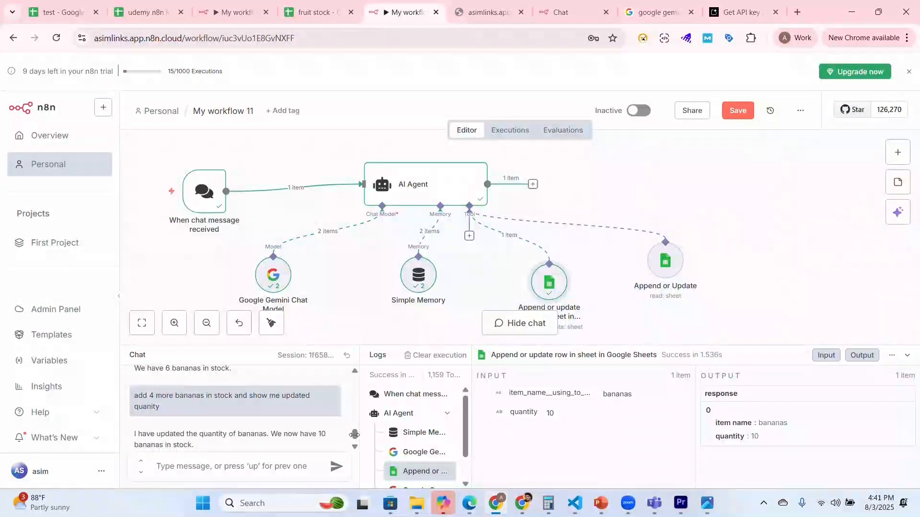
{"action": "left_click_drag", "start_coordinate": [354, 434], "coordinate": [355, 442]}
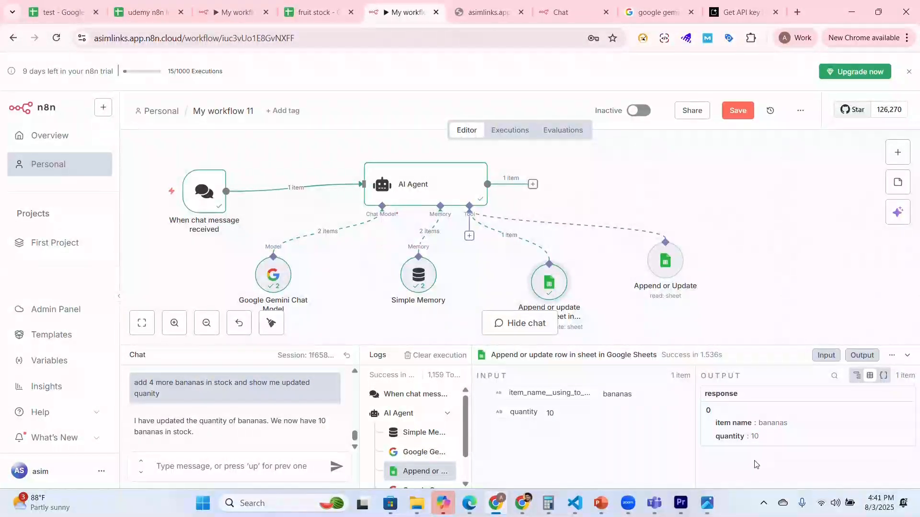
{"action": "left_click", "coordinate": [311, 14]}
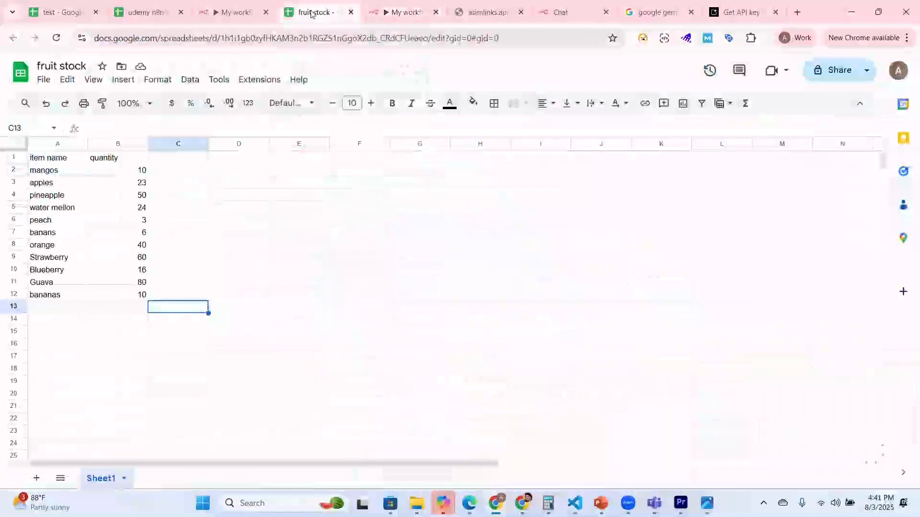
{"action": "left_click", "coordinate": [121, 299]}
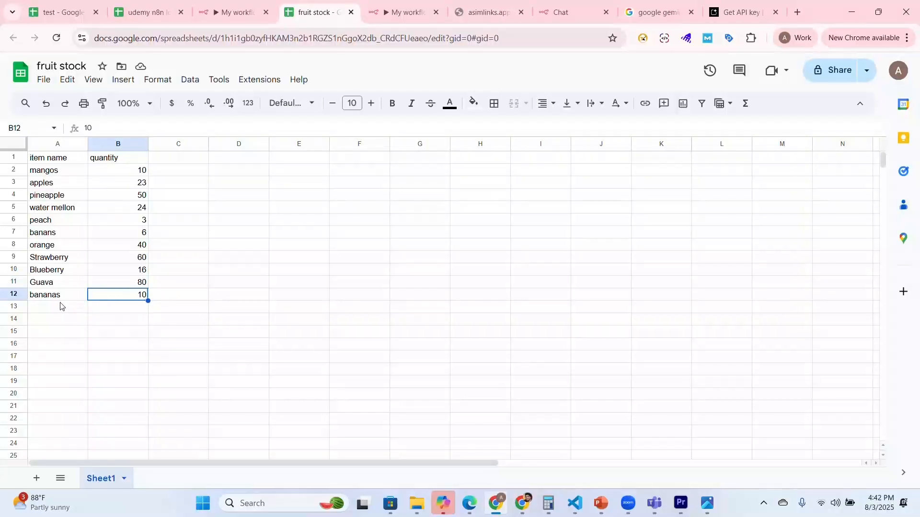
{"action": "left_click", "coordinate": [407, 12]}
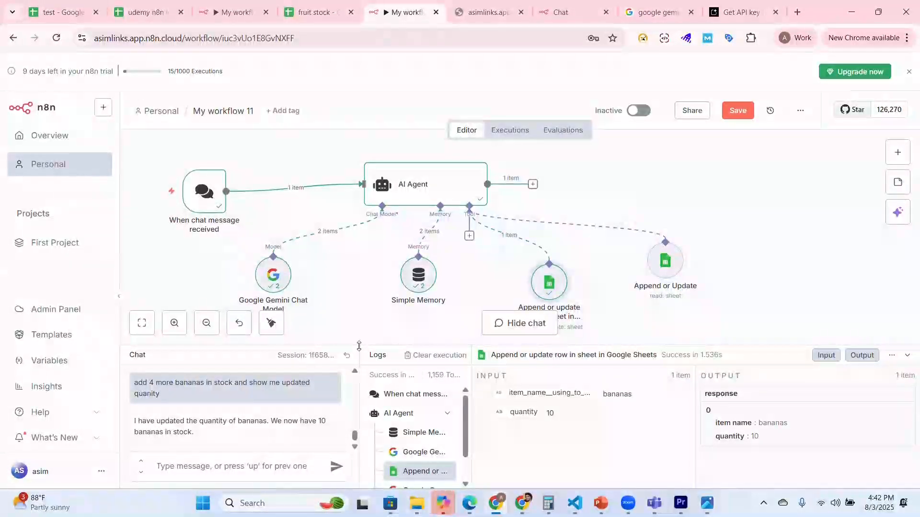
Step: Enlarge the canvas area, spread out the AI Agent, Gemini, Simple Memory and both Google Sheets nodes, and save the workflow
{"action": "left_click_drag", "start_coordinate": [361, 345], "coordinate": [372, 372]}
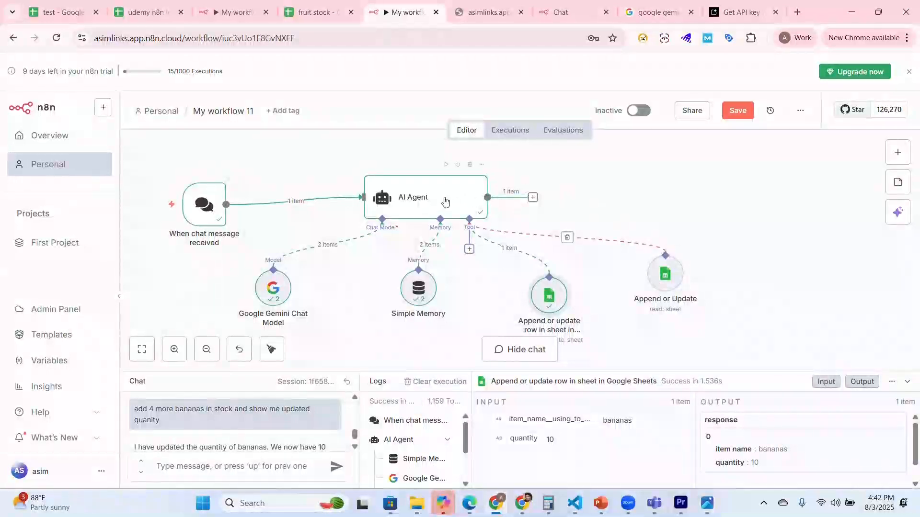
{"action": "left_click_drag", "start_coordinate": [440, 197], "coordinate": [476, 182]}
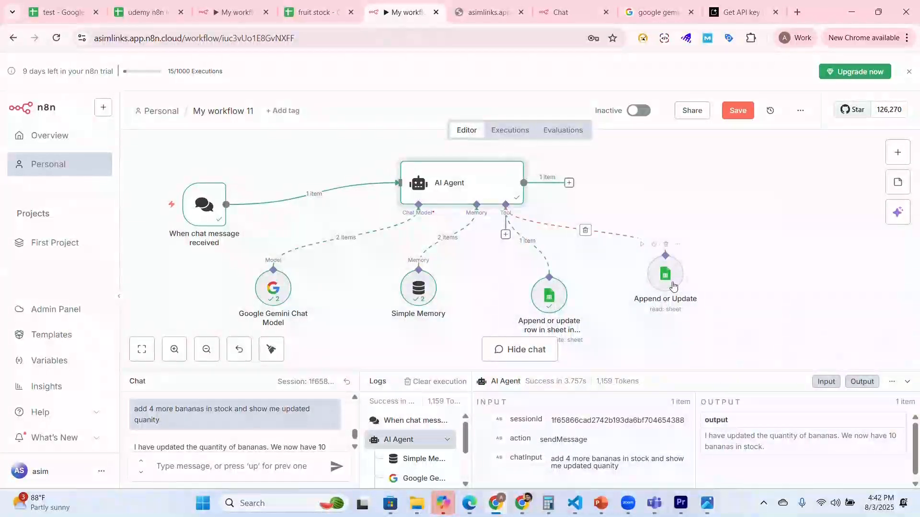
{"action": "left_click_drag", "start_coordinate": [668, 280], "coordinate": [796, 260]}
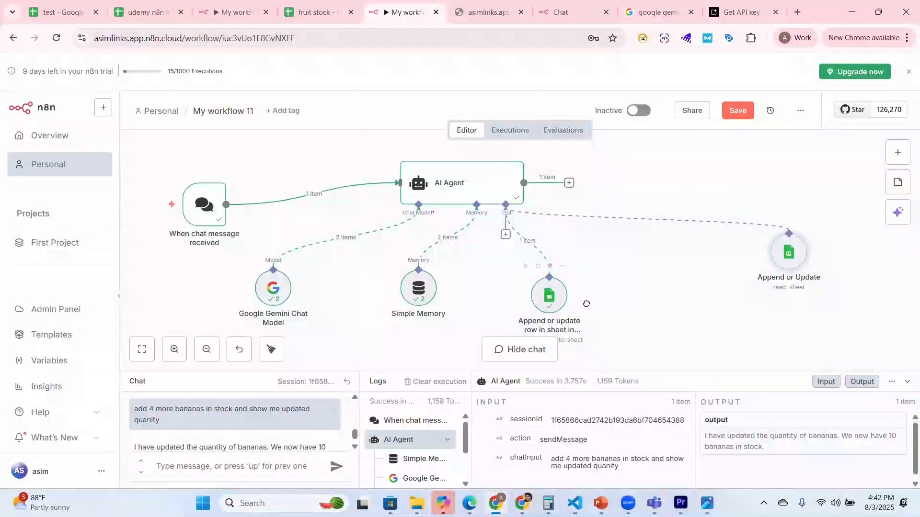
{"action": "left_click_drag", "start_coordinate": [549, 296], "coordinate": [649, 295]}
{"action": "left_click_drag", "start_coordinate": [410, 312], "coordinate": [431, 334]}
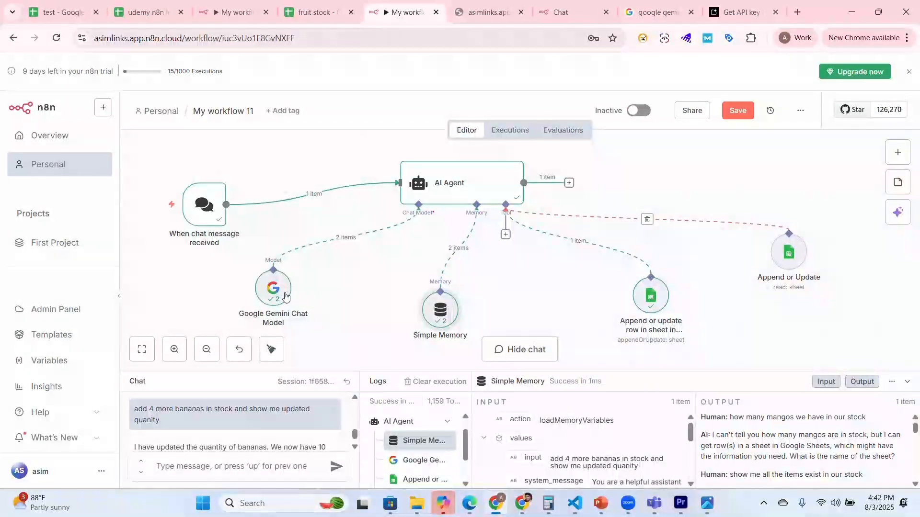
{"action": "left_click_drag", "start_coordinate": [273, 294], "coordinate": [316, 294]}
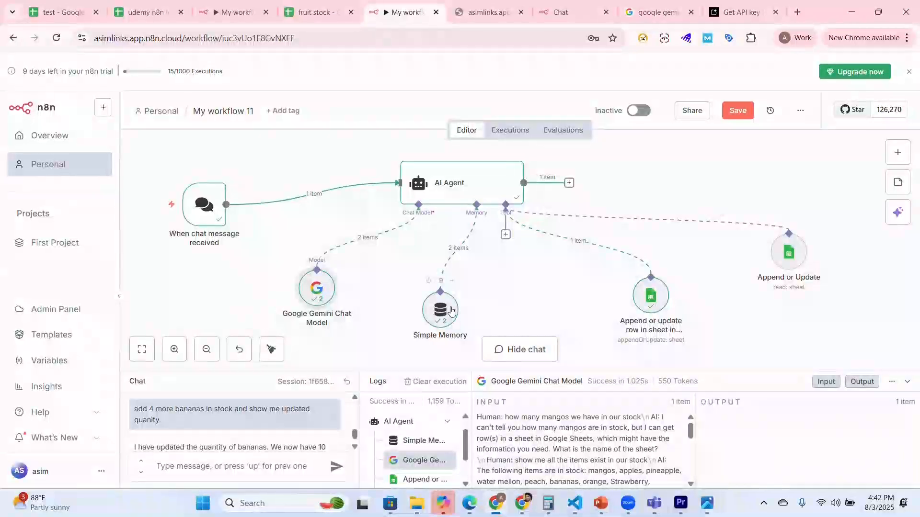
{"action": "left_click_drag", "start_coordinate": [447, 303], "coordinate": [483, 297]}
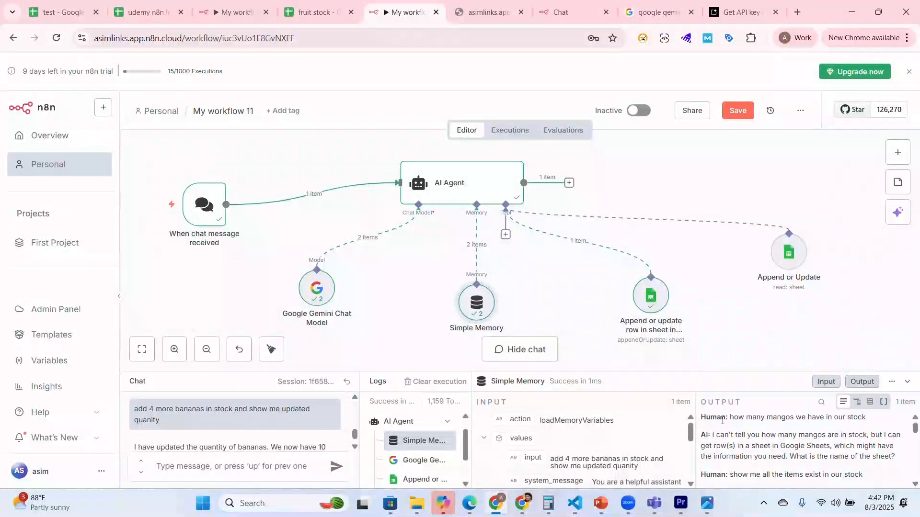
{"action": "left_click", "coordinate": [737, 113]}
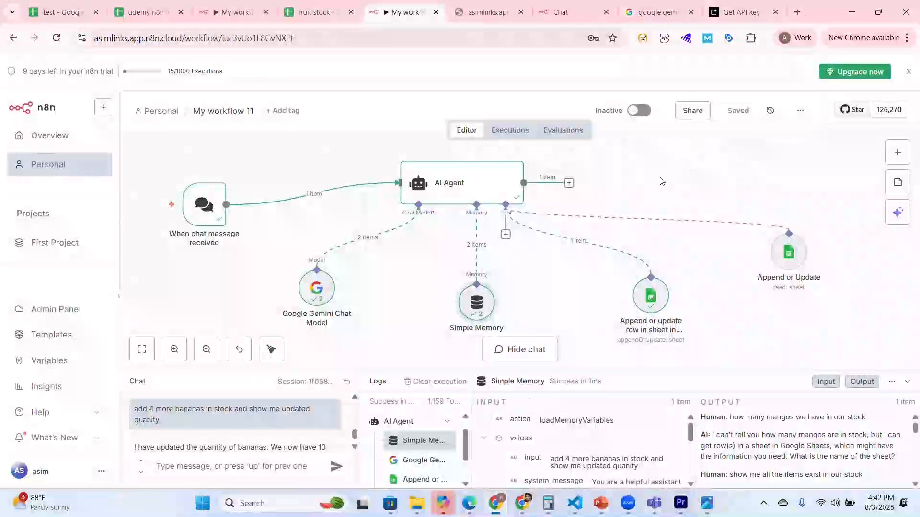
Step: Activate the workflow and make the chat publicly available in the "When chat message received" trigger
{"action": "left_click", "coordinate": [646, 114]}
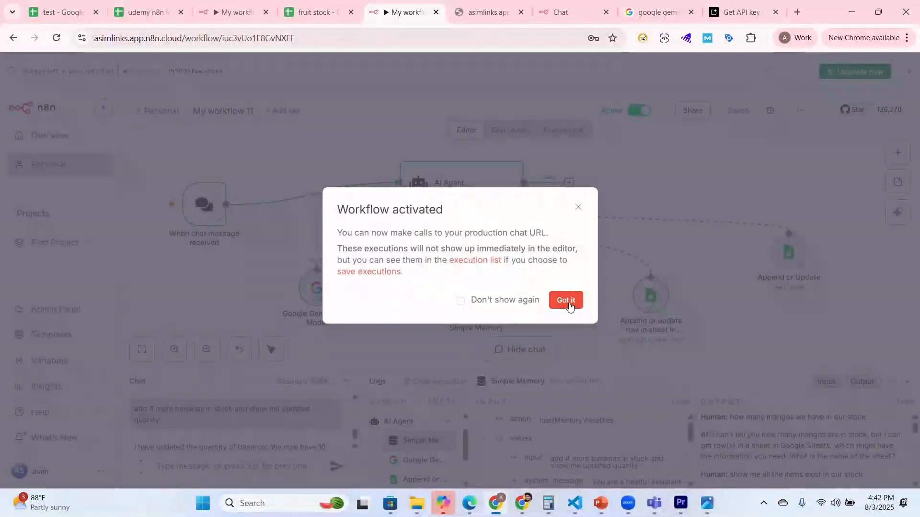
{"action": "left_click", "coordinate": [569, 305]}
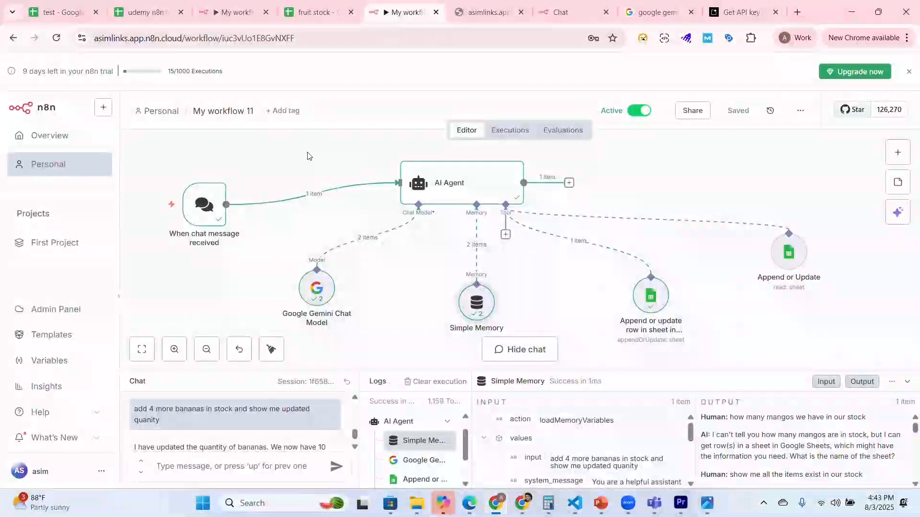
{"action": "double_click", "coordinate": [205, 204]}
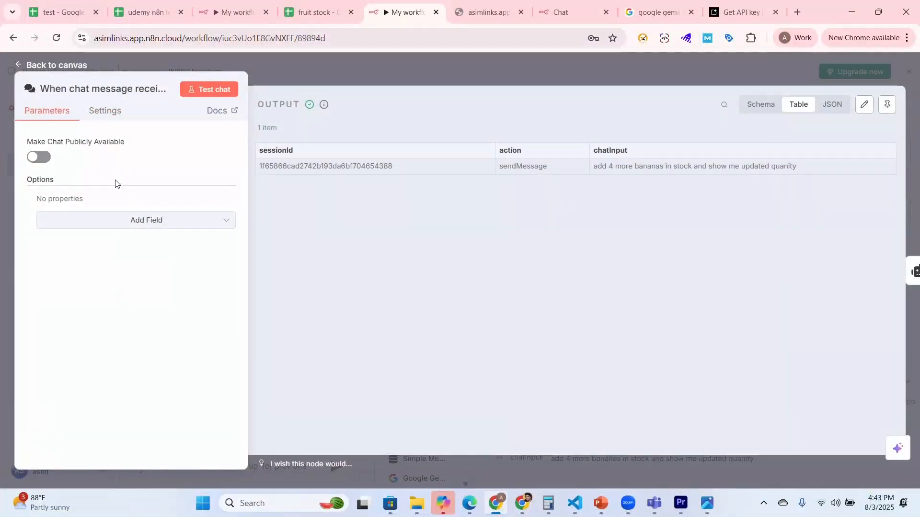
{"action": "left_click", "coordinate": [39, 157]}
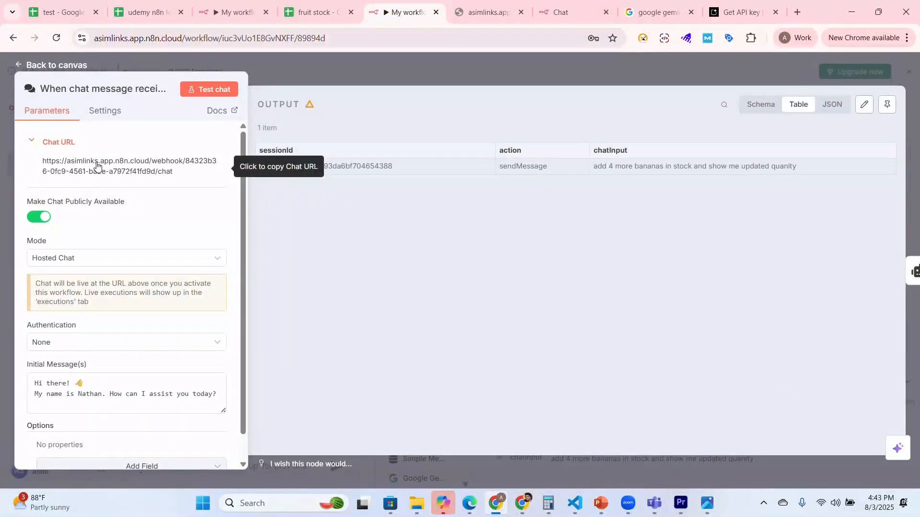
Step: Copy the trigger's chat URL and try to open it in the browser tab holding the old webhook chat page
{"action": "left_click", "coordinate": [115, 165]}
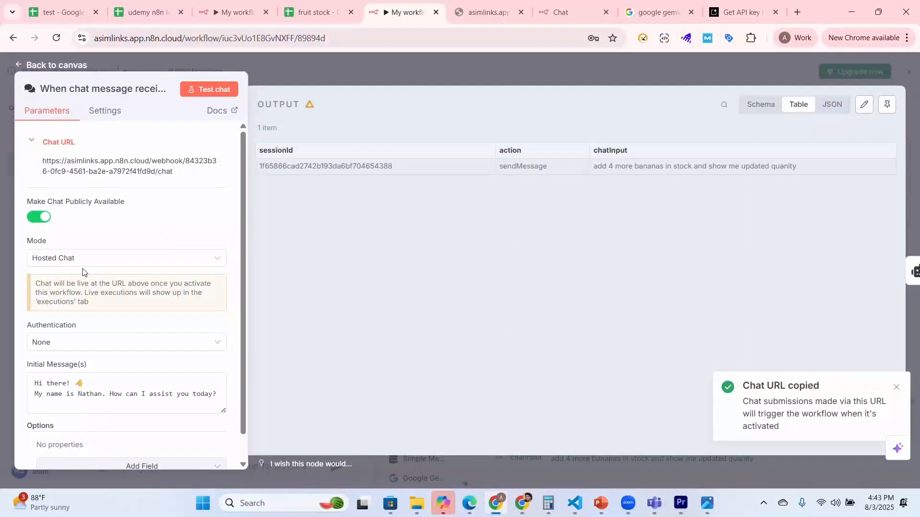
{"action": "left_click", "coordinate": [477, 10]}
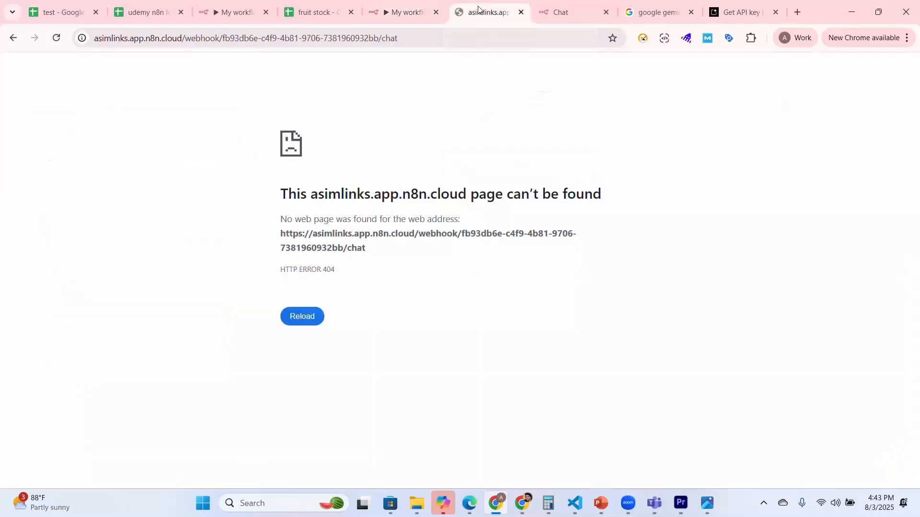
{"action": "left_click", "coordinate": [371, 47]}
{"action": "key", "text": "BackSpace"}
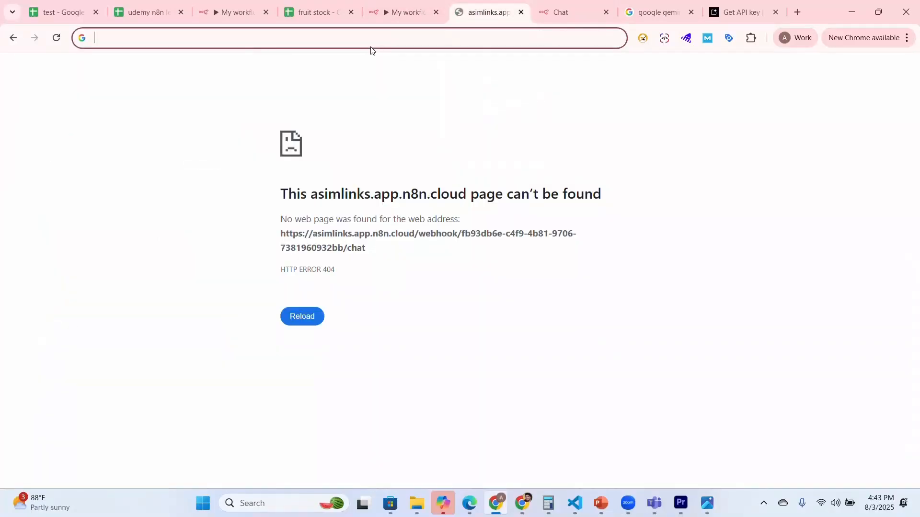
{"action": "key", "text": "ctrl+v"}
{"action": "key", "text": "Return"}
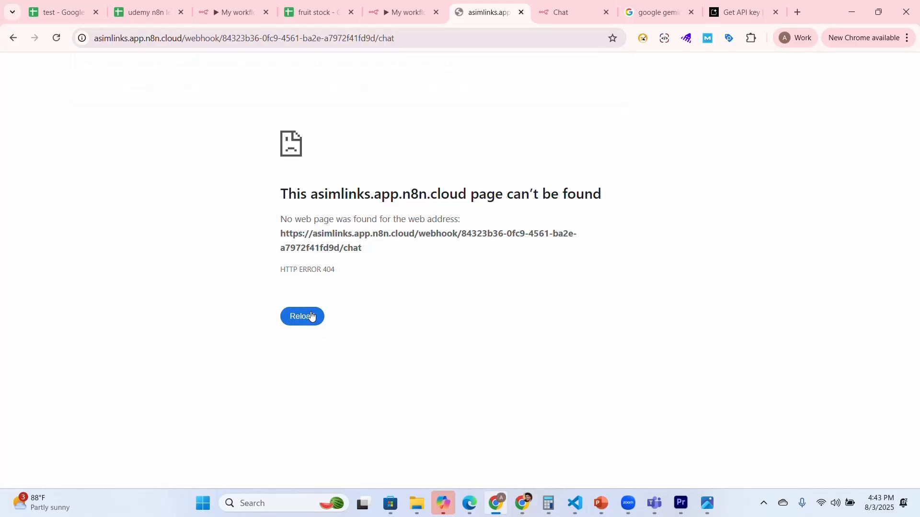
Step: Copy the chat URL from the trigger again and try to open it in a new browser tab
{"action": "left_click", "coordinate": [412, 15]}
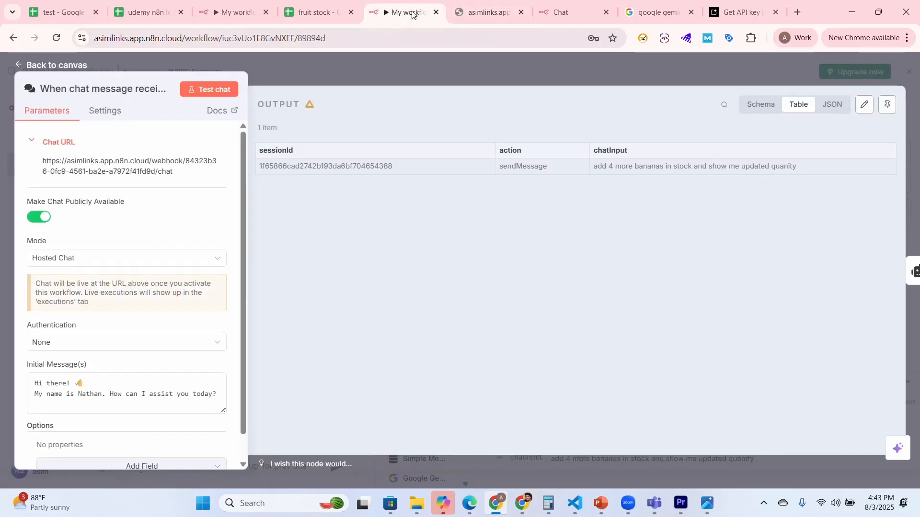
{"action": "left_click", "coordinate": [119, 167]}
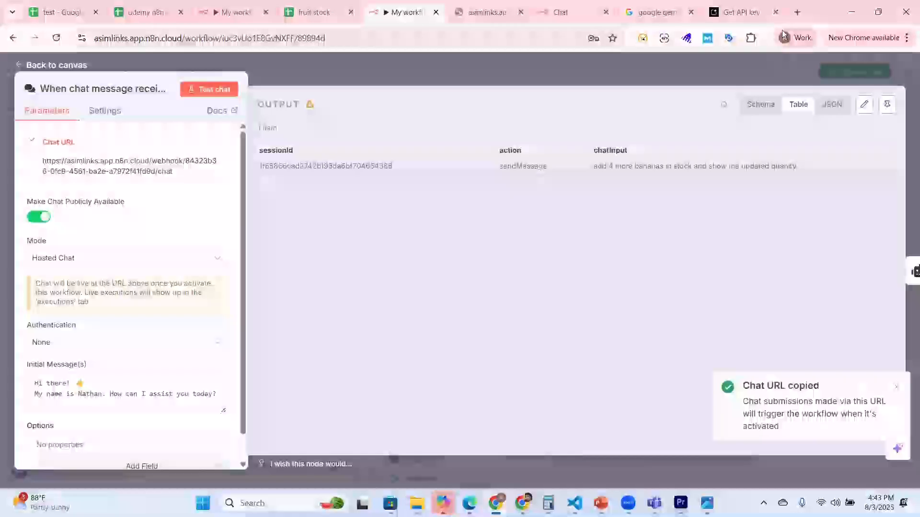
{"action": "left_click", "coordinate": [799, 10]}
{"action": "key", "text": "ctrl+v"}
{"action": "key", "text": "Return"}
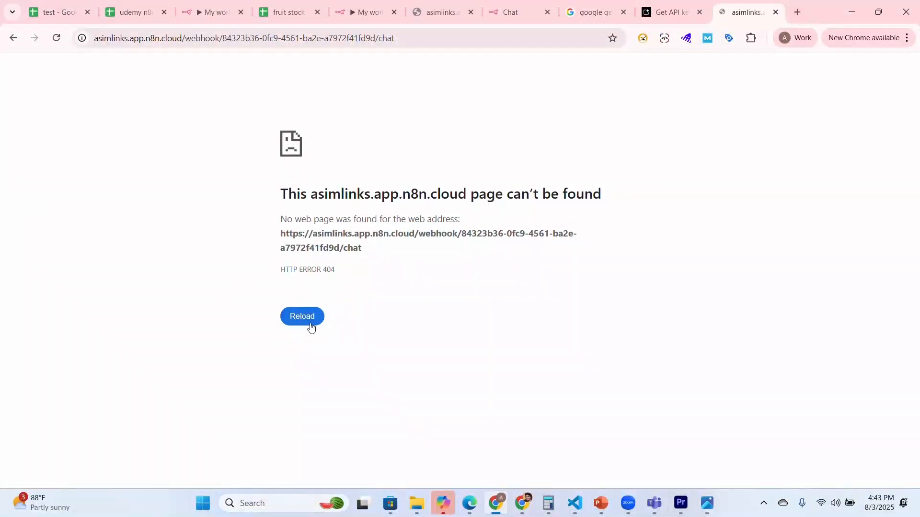
Step: Start a test chat from the chat trigger and send the message "list down all stock items"
{"action": "left_click", "coordinate": [374, 12]}
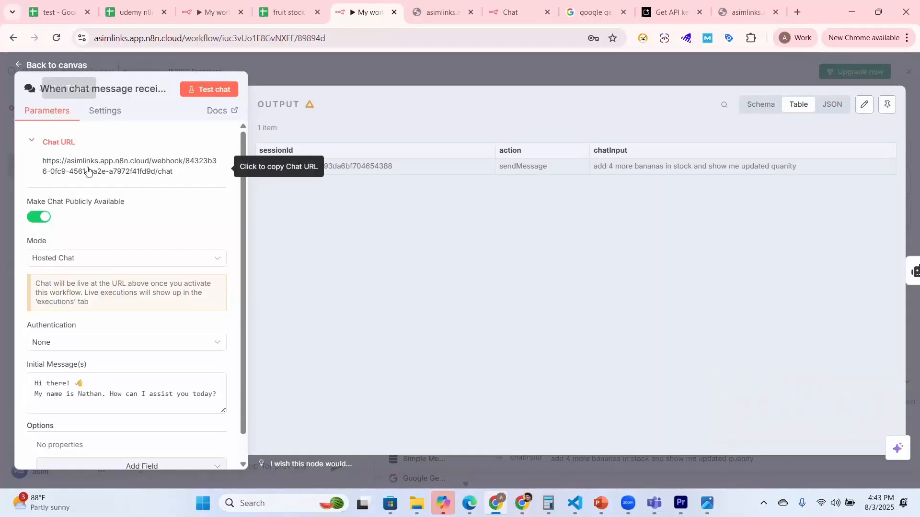
{"action": "left_click", "coordinate": [173, 171]}
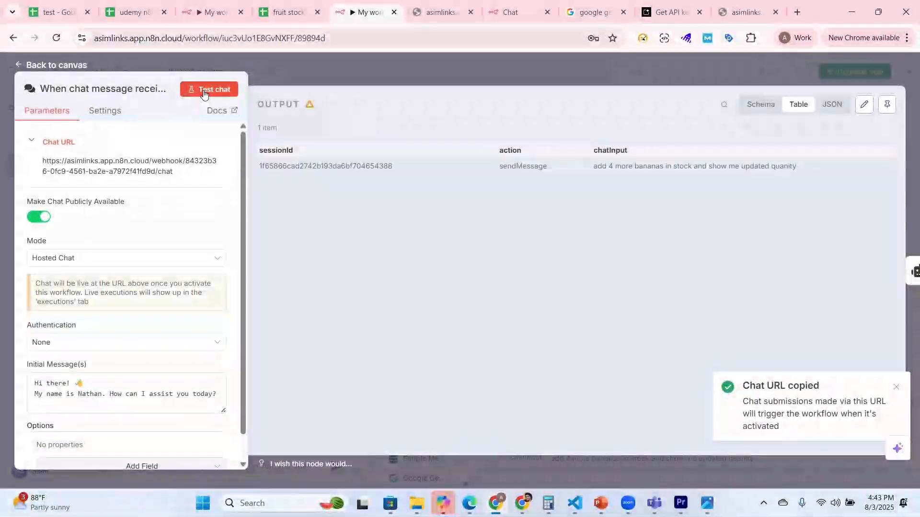
{"action": "left_click", "coordinate": [207, 89]}
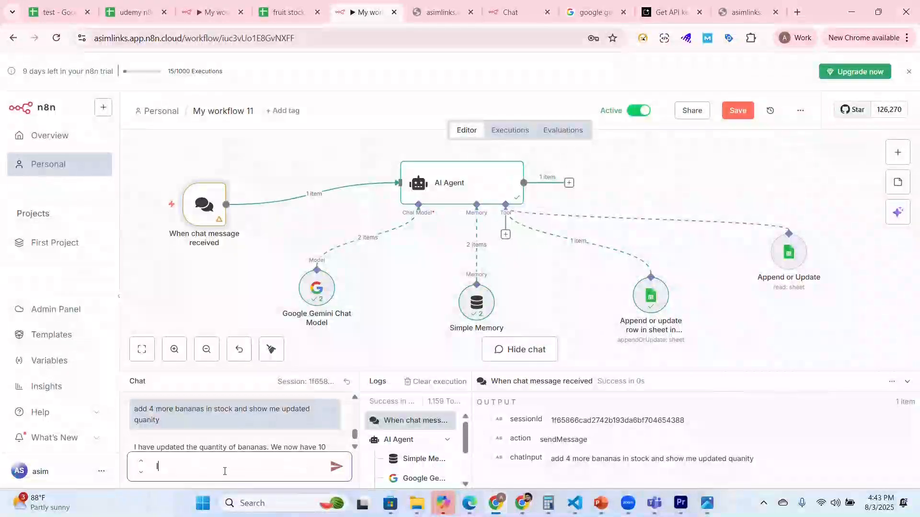
{"action": "type", "text": "list down all "}
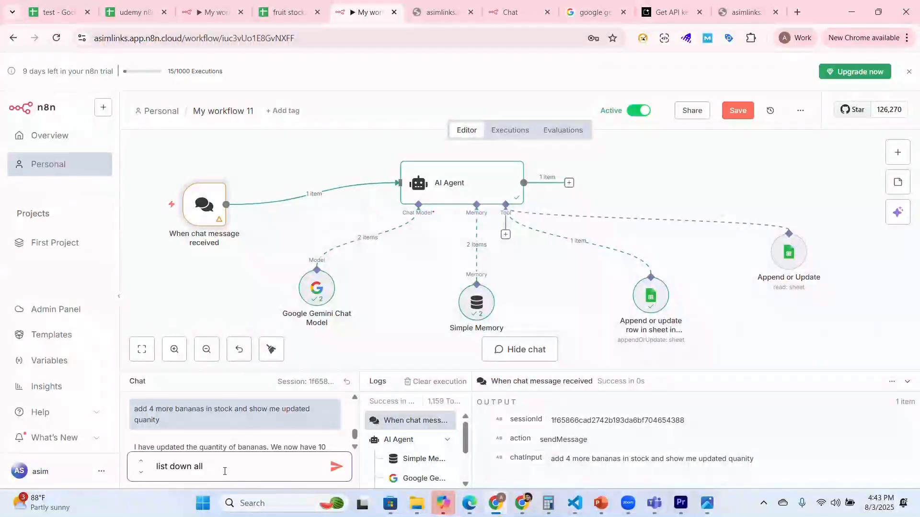
{"action": "type", "text": "stock item"}
{"action": "type", "text": "s"}
{"action": "key", "text": "Return"}
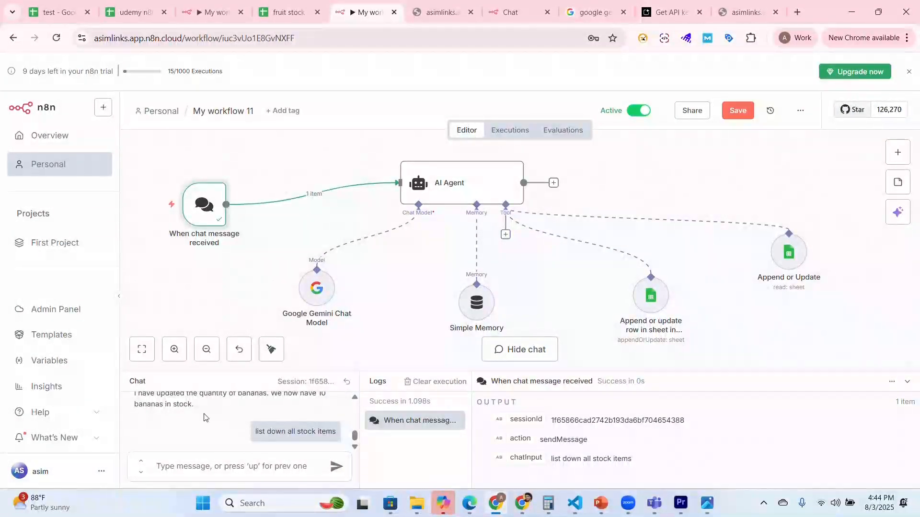
{"action": "scroll", "coordinate": [223, 430], "scroll_direction": "up", "scroll_amount": 3}
{"action": "scroll", "coordinate": [225, 431], "scroll_direction": "down", "scroll_amount": 3}
Step: Copy the chat URL from the chat trigger and try loading it again in the existing webhook chat tab
{"action": "double_click", "coordinate": [206, 203]}
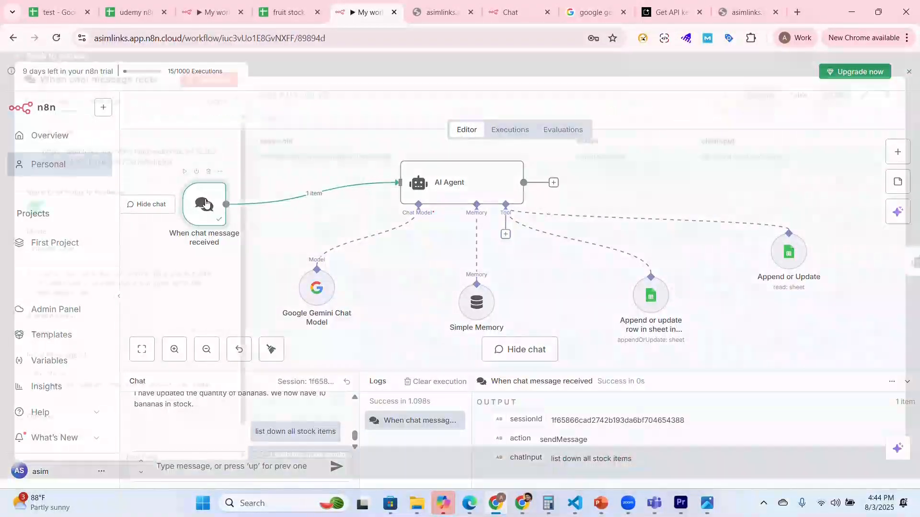
{"action": "left_click", "coordinate": [153, 168]}
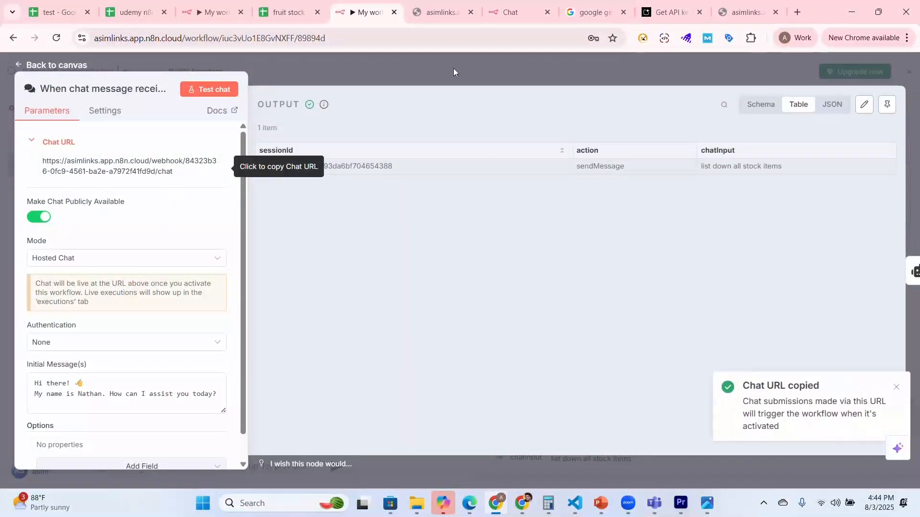
{"action": "left_click", "coordinate": [436, 12]}
{"action": "left_click", "coordinate": [384, 40]}
{"action": "key", "text": "Return"}
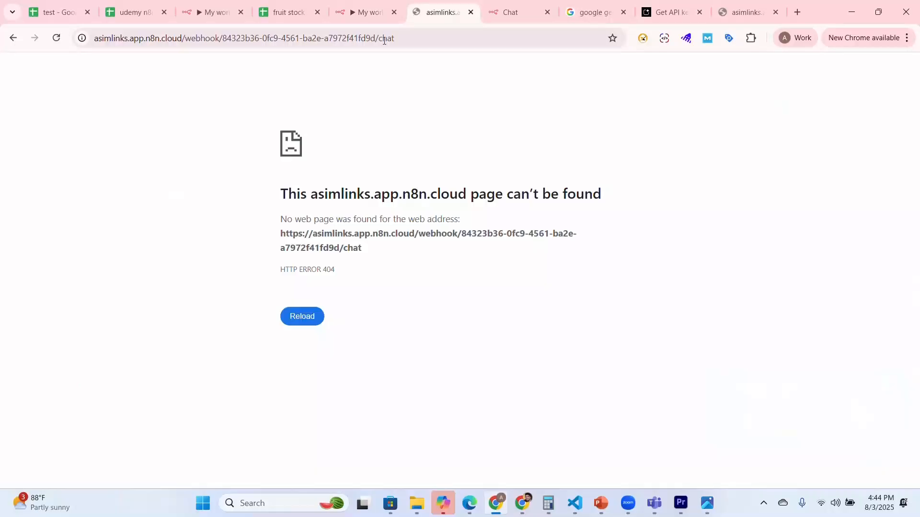
{"action": "left_click", "coordinate": [384, 40]}
{"action": "key", "text": "BackSpace"}
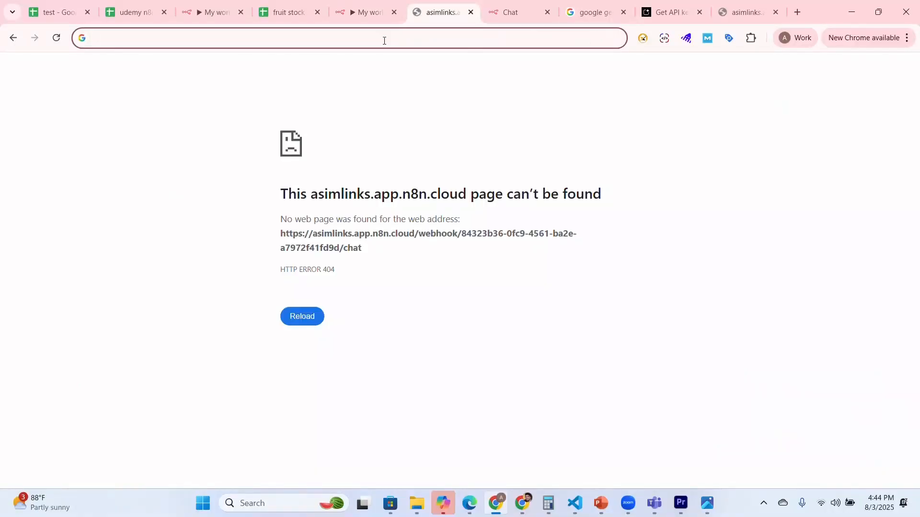